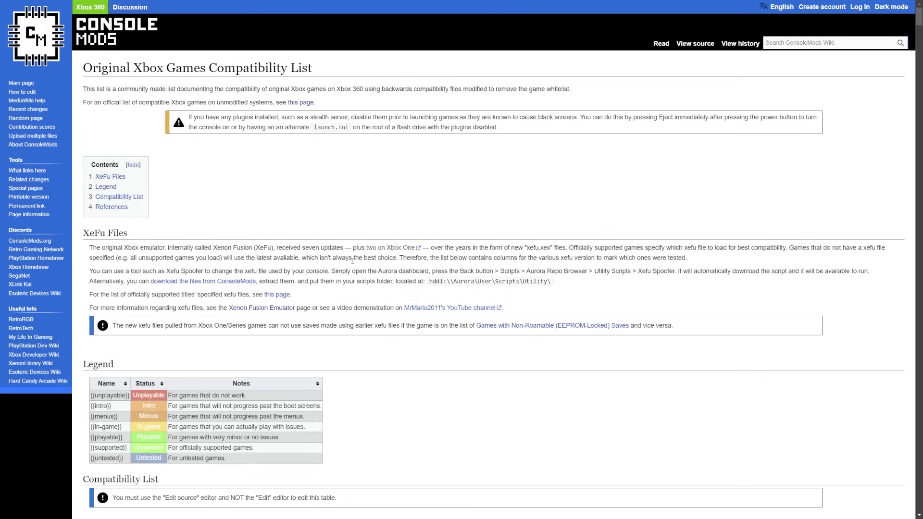
Review the XeFu Files section, the status legend and the per-xefu columns of the Compatibility List
{"action": "left_click_drag", "start_coordinate": [120, 271], "coordinate": [208, 271]}
{"action": "left_click", "coordinate": [224, 271]}
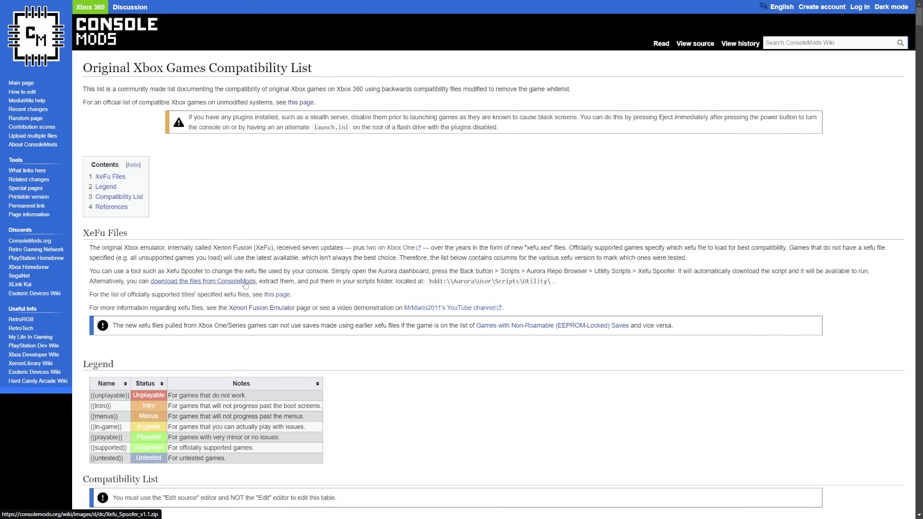
{"action": "scroll", "coordinate": [364, 341], "scroll_direction": "down", "scroll_amount": 9}
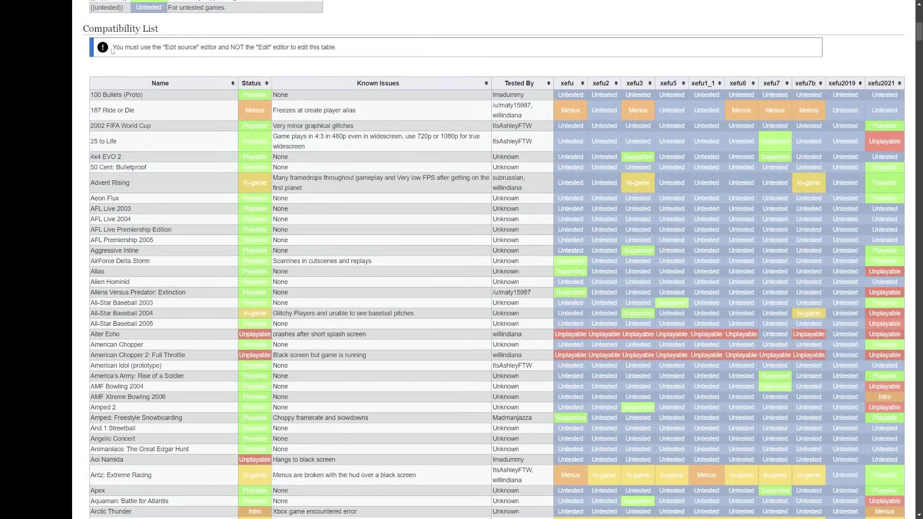
{"action": "scroll", "coordinate": [218, 262], "scroll_direction": "down", "scroll_amount": 4}
{"action": "scroll", "coordinate": [218, 262], "scroll_direction": "up", "scroll_amount": 6}
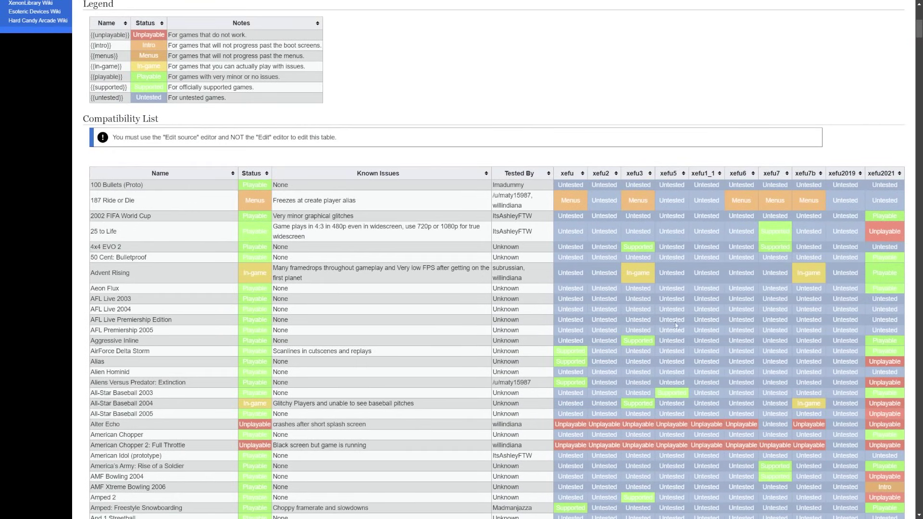
{"action": "scroll", "coordinate": [604, 226], "scroll_direction": "down", "scroll_amount": 2}
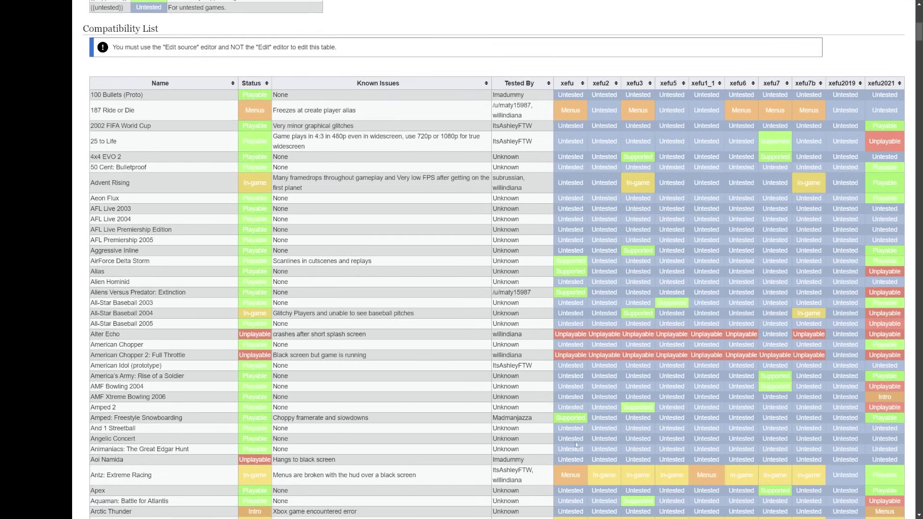
{"action": "scroll", "coordinate": [330, 385], "scroll_direction": "down", "scroll_amount": 1}
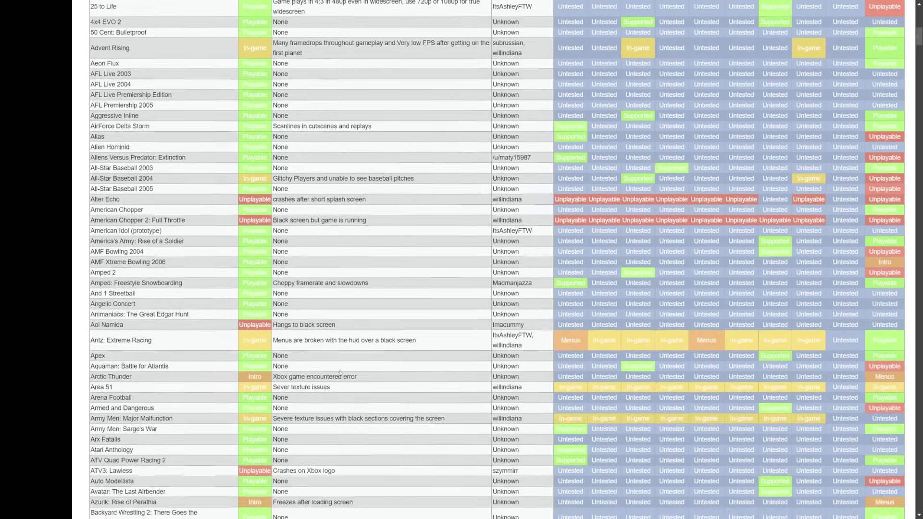
{"action": "scroll", "coordinate": [402, 356], "scroll_direction": "up", "scroll_amount": 5}
Search the page for "time" and check the xefu2021 status of TimeSplitters 2 and TimeSplitters: Future Perfect
{"action": "key", "text": "ctrl+f"}
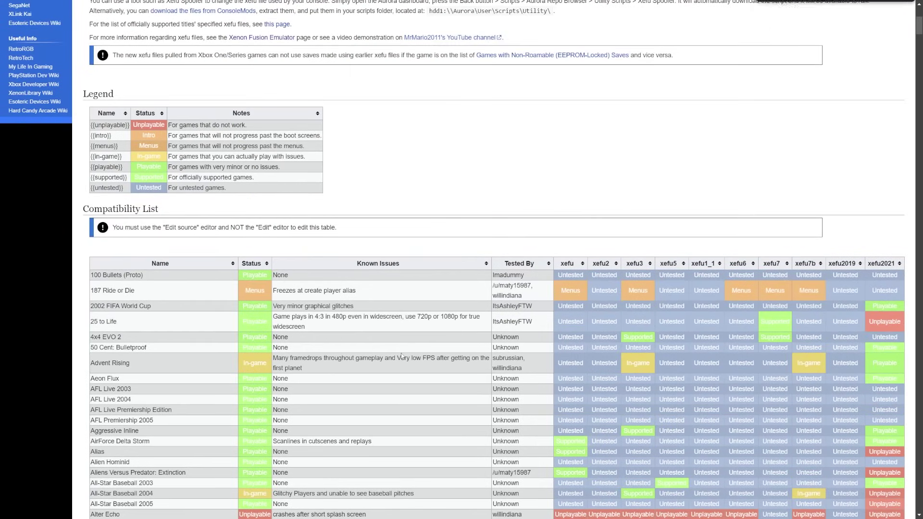
{"action": "type", "text": "time"}
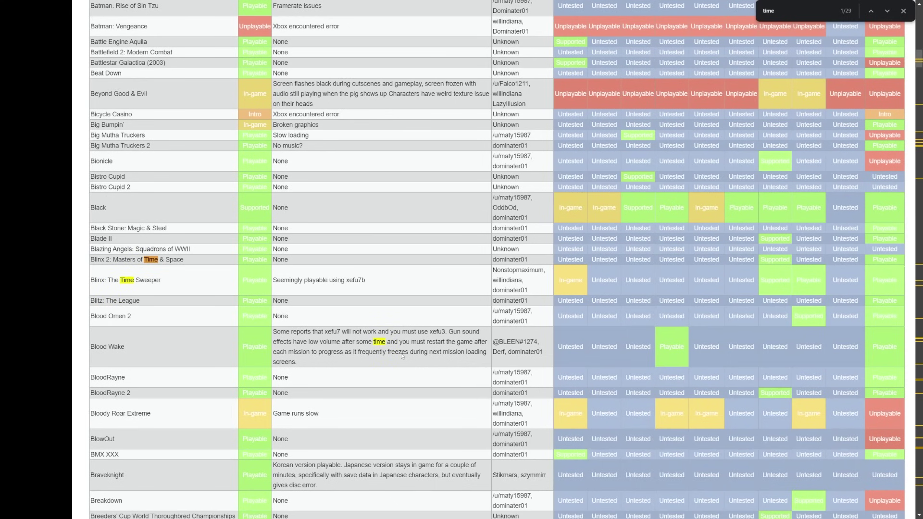
{"action": "key", "text": "Return"}
{"action": "key", "text": "Return"}
{"action": "key", "text": "Return"}
{"action": "key", "text": "Return"}
{"action": "key", "text": "Return"}
{"action": "key", "text": "Return"}
{"action": "key", "text": "Escape"}
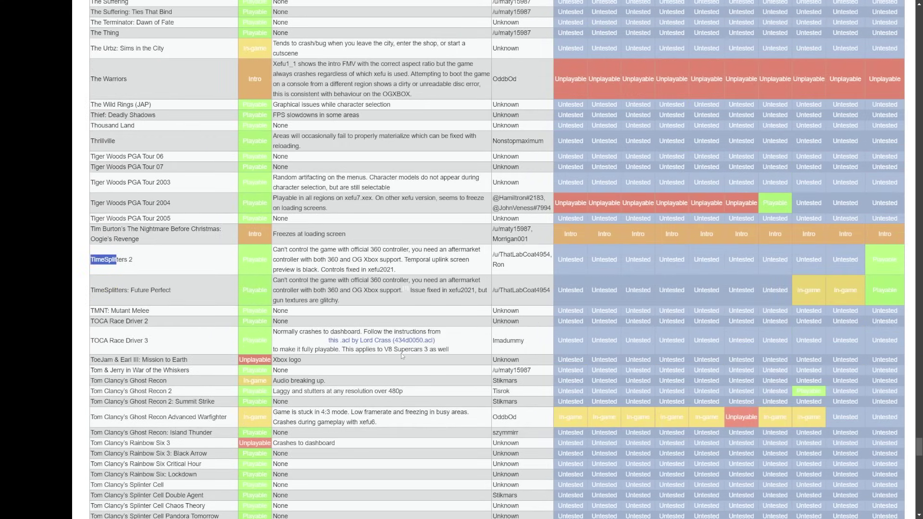
{"action": "left_click", "coordinate": [112, 297]}
{"action": "double_click", "coordinate": [876, 302]}
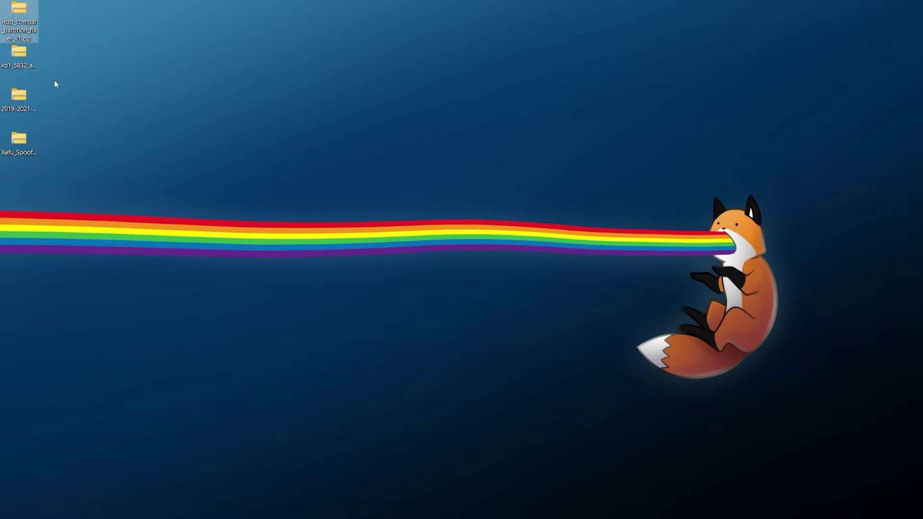
Check the full names of the downloaded zip archives on the desktop
{"action": "left_click", "coordinate": [20, 68]}
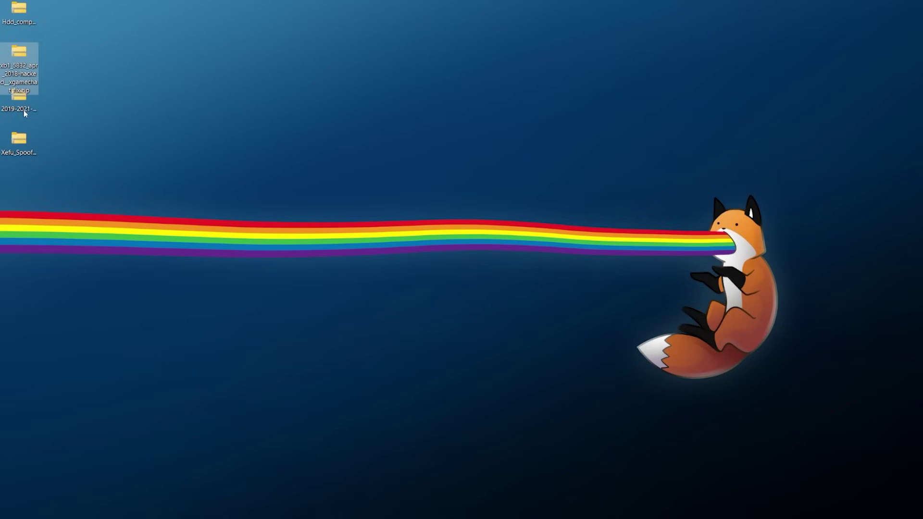
{"action": "key", "text": "Down"}
{"action": "left_click", "coordinate": [19, 159]}
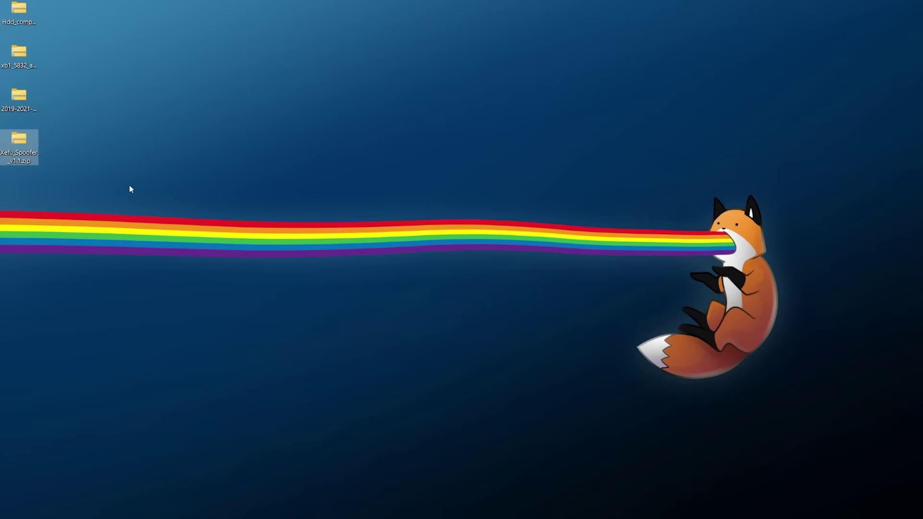
Extract the Hdd_compat_partition_fixer_v1 archive with 7-Zip into a folder of the same name
{"action": "left_click", "coordinate": [21, 22]}
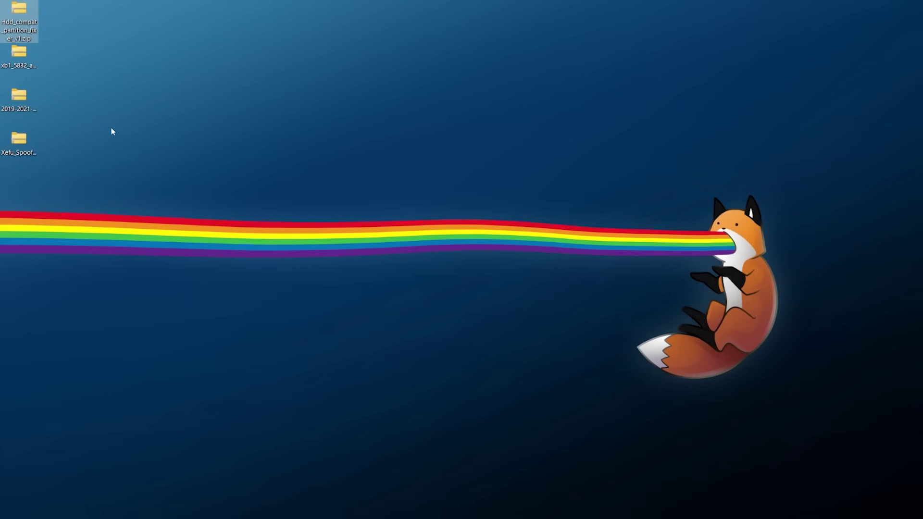
{"action": "right_click", "coordinate": [29, 16]}
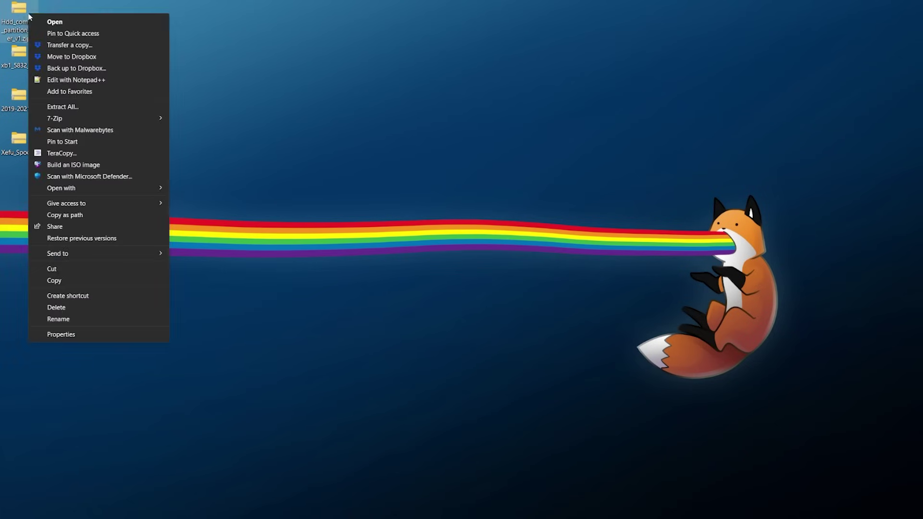
{"action": "mouse_move", "coordinate": [65, 118]}
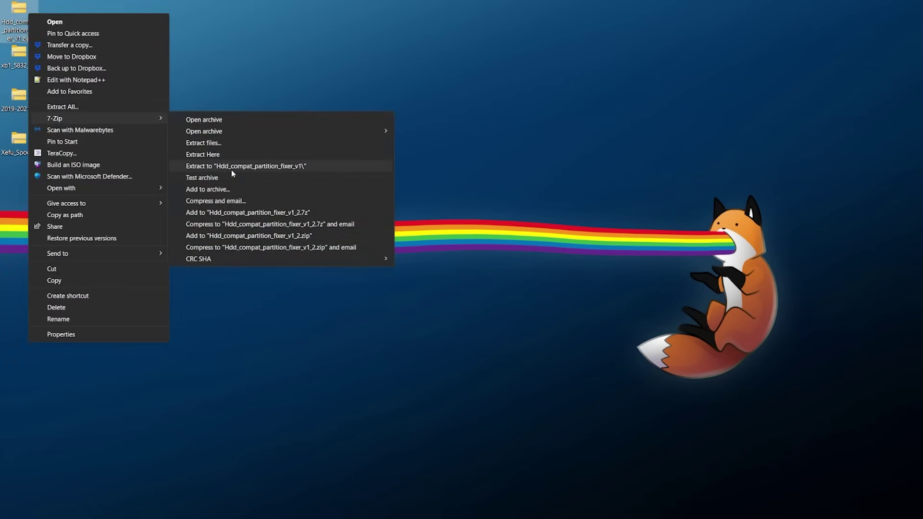
{"action": "left_click", "coordinate": [232, 167]}
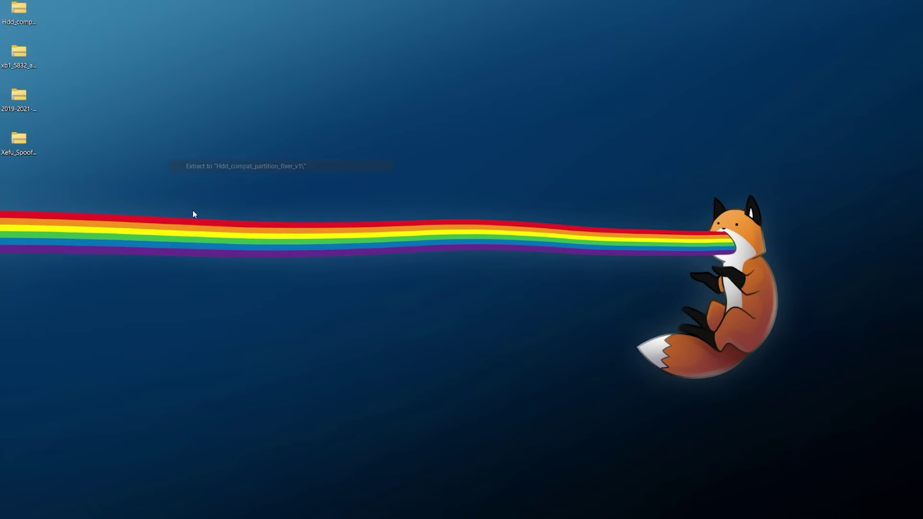
Extract the xb1_5832_apr_2018-hacked__xgamechat_fix archive with 7-Zip into a folder of the same name
{"action": "left_click", "coordinate": [28, 72]}
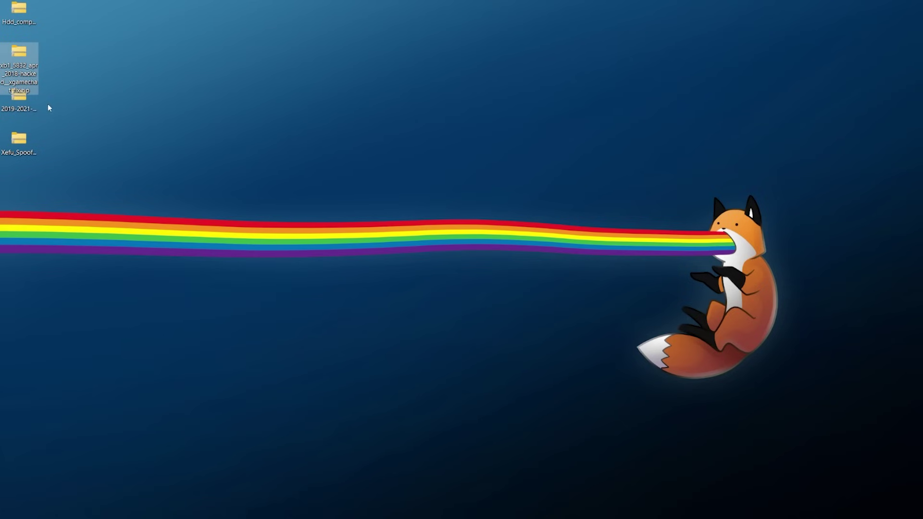
{"action": "right_click", "coordinate": [28, 52]}
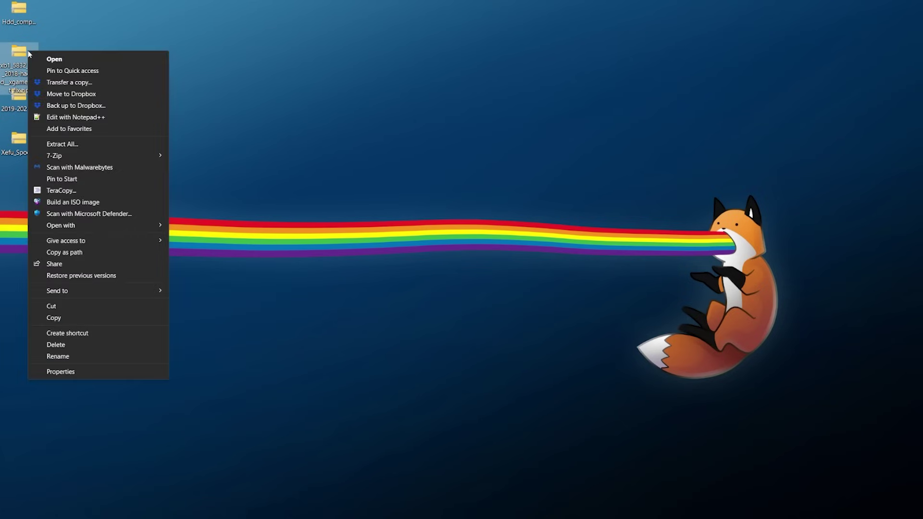
{"action": "mouse_move", "coordinate": [64, 151]}
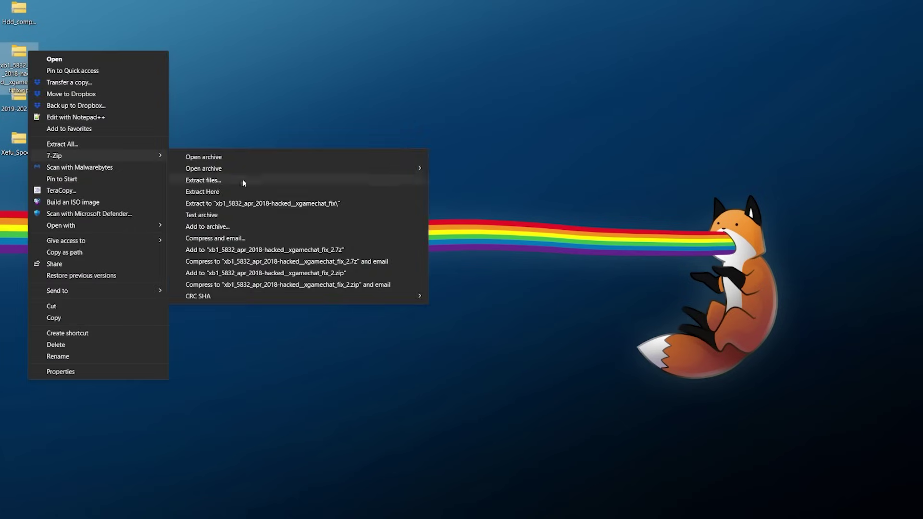
{"action": "left_click", "coordinate": [252, 204]}
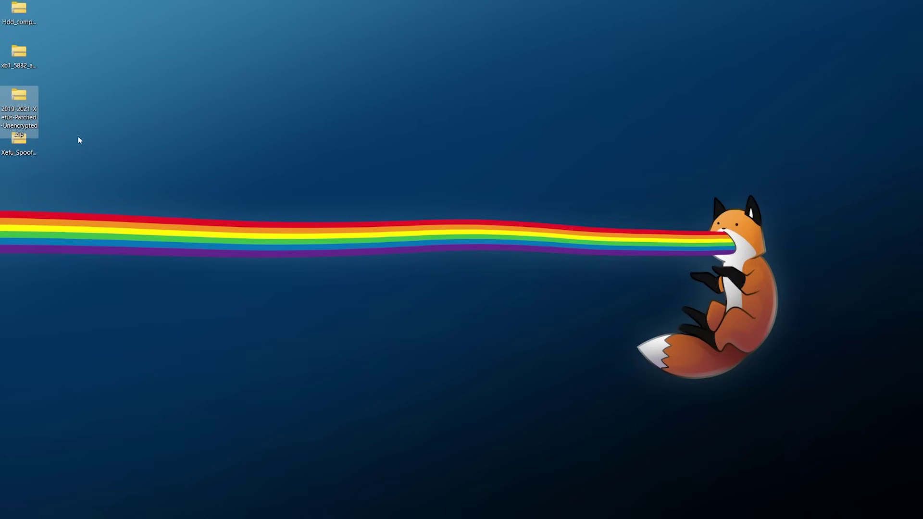
Extract the 2019-2021-Xefus-Patched-Unencrypted archive with 7-Zip directly onto the desktop
{"action": "right_click", "coordinate": [26, 95]}
{"action": "mouse_move", "coordinate": [74, 195]}
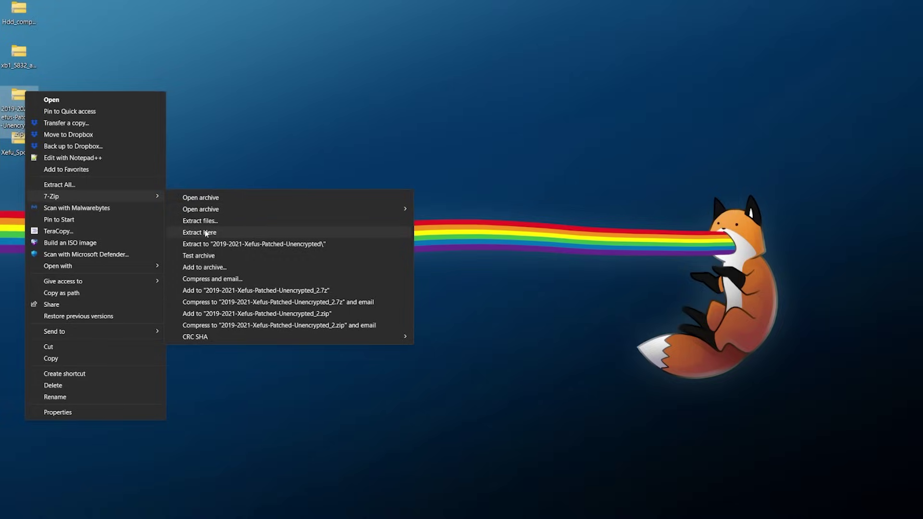
{"action": "left_click", "coordinate": [223, 233]}
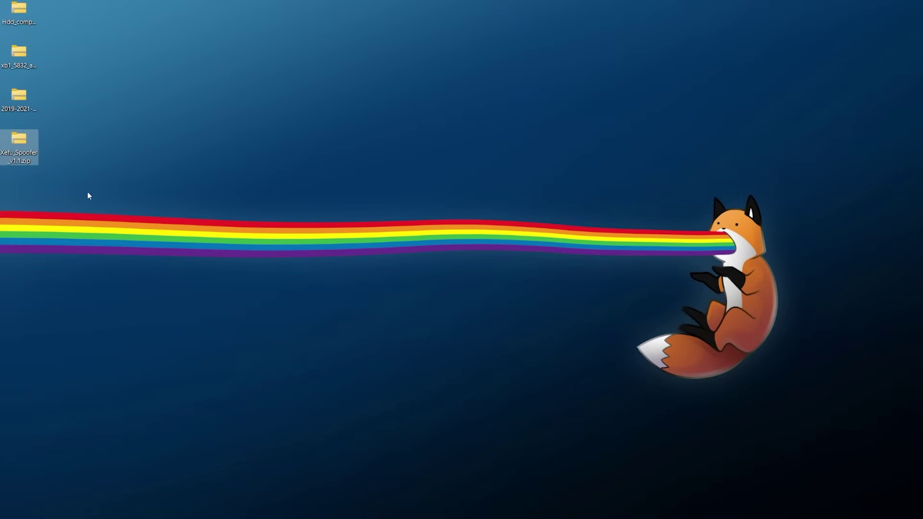
Extract the Xefu_Spoofer_v1.1 archive with 7-Zip into a folder of the same name
{"action": "right_click", "coordinate": [27, 140]}
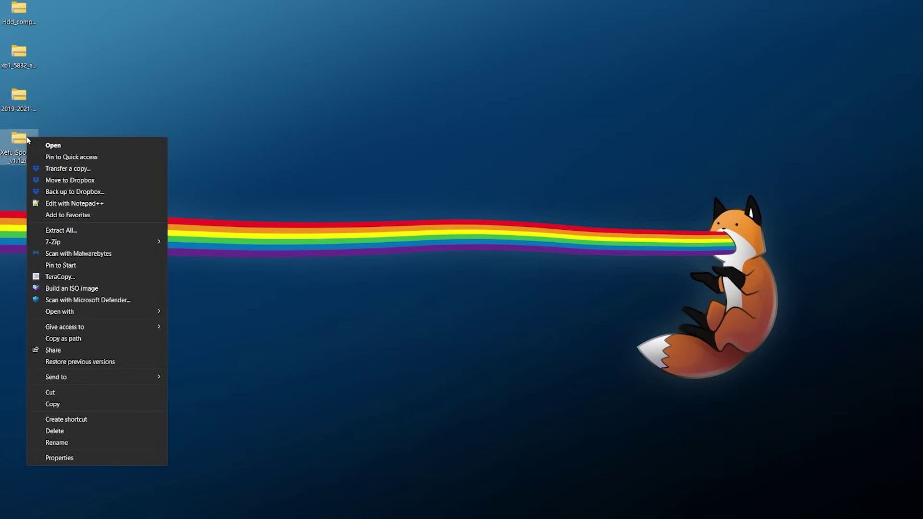
{"action": "mouse_move", "coordinate": [82, 242]}
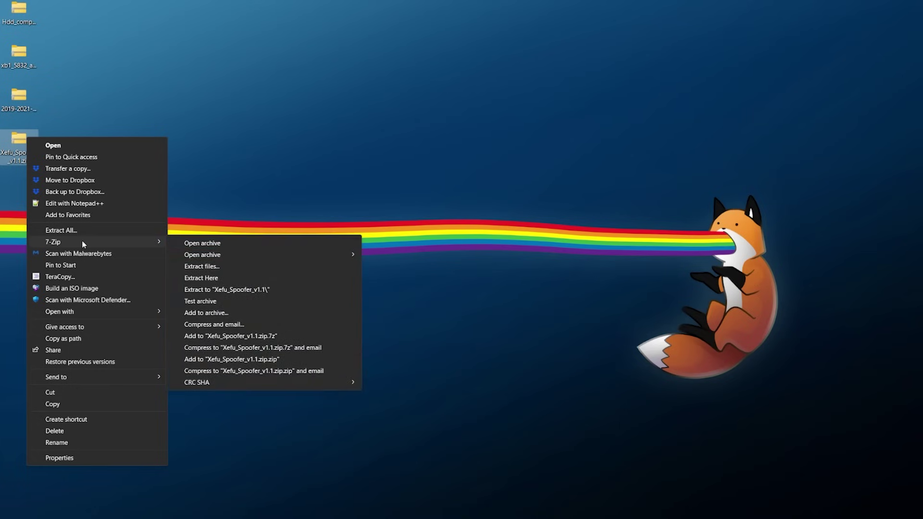
{"action": "left_click", "coordinate": [235, 291]}
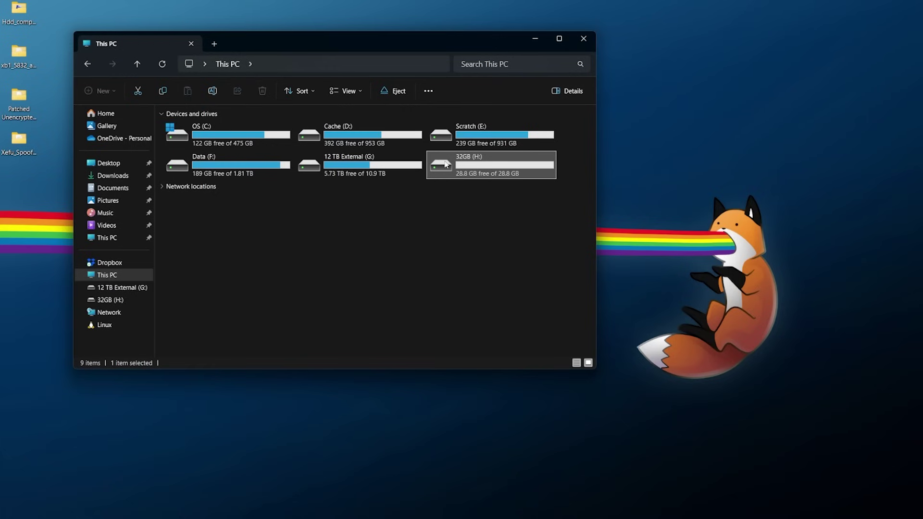
Check the file system of the 32GB (H:) USB drive in its properties
{"action": "right_click", "coordinate": [458, 165]}
{"action": "left_click", "coordinate": [495, 439]}
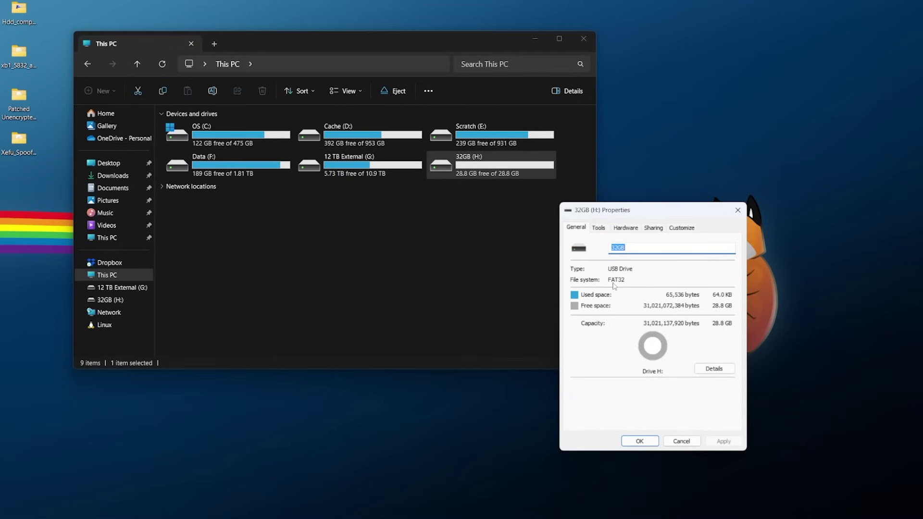
{"action": "key", "text": "Escape"}
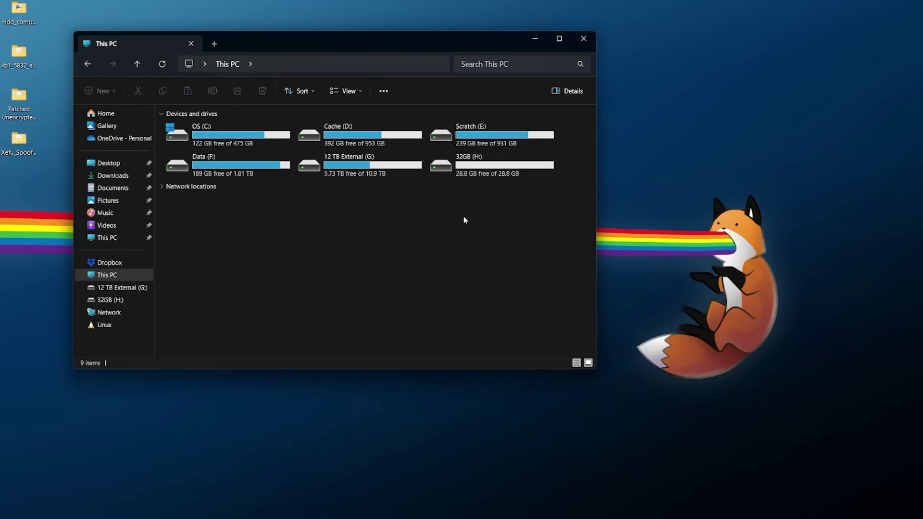
Copy the four extracted folders from the desktop to the root of the 32GB (H:) drive, and eject the drive
{"action": "double_click", "coordinate": [454, 175]}
{"action": "left_click_drag", "start_coordinate": [72, 186], "coordinate": [316, 186]}
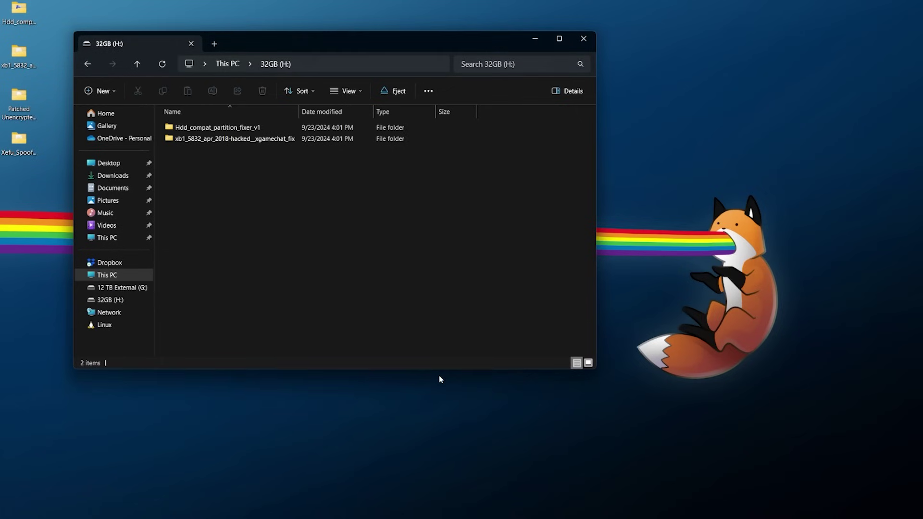
{"action": "left_click", "coordinate": [118, 277]}
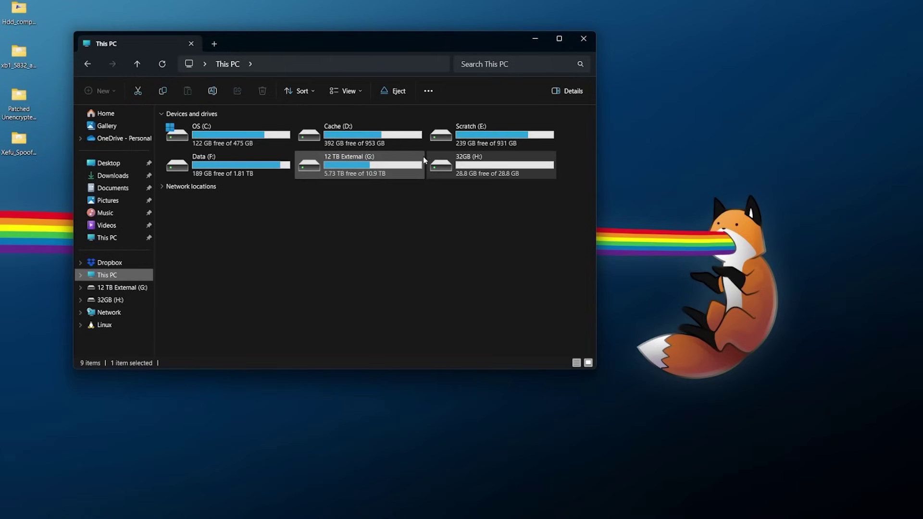
{"action": "right_click", "coordinate": [458, 172]}
{"action": "left_click", "coordinate": [480, 377]}
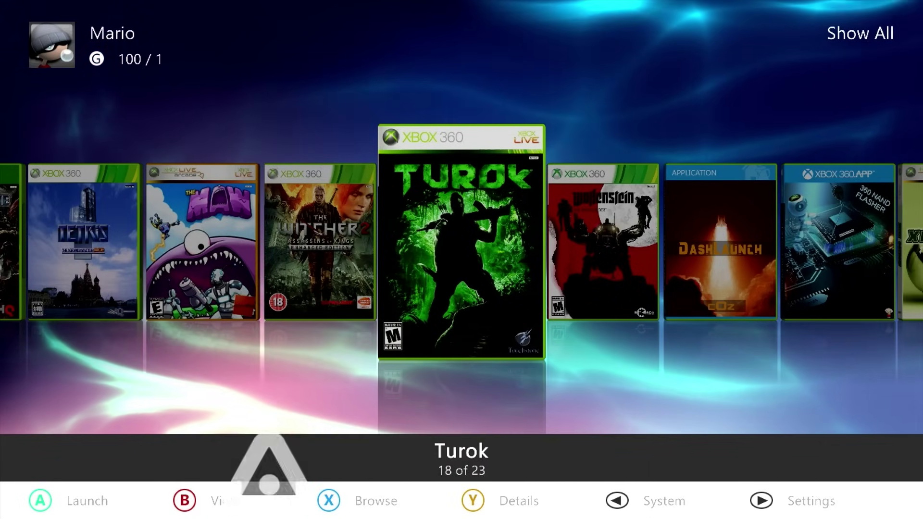
Switch to the Aurora dashboard on the Xbox 360 and open Usb0 in its File Manager
{"action": "key", "text": "BackSpace"}
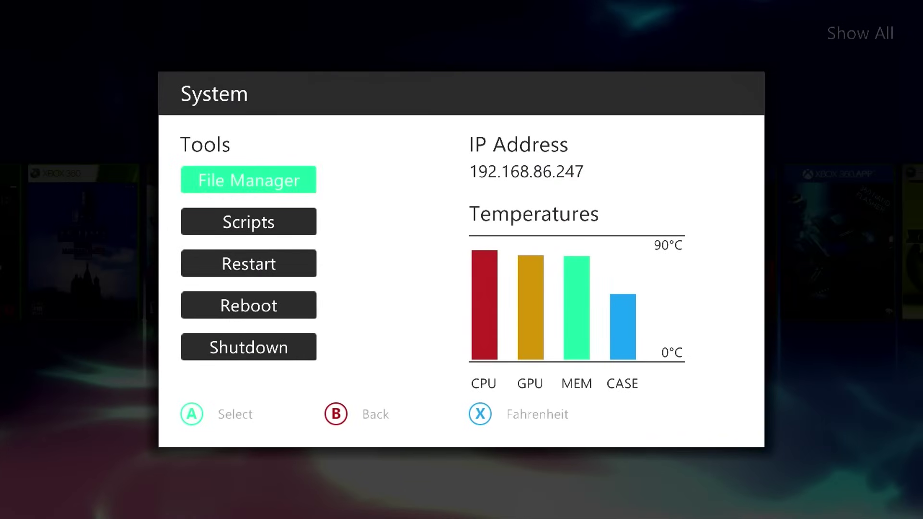
{"action": "key", "text": "Return"}
{"action": "key", "text": "Down"}
{"action": "key", "text": "Down"}
{"action": "key", "text": "Down"}
{"action": "key", "text": "Down"}
{"action": "key", "text": "Down"}
{"action": "key", "text": "Down"}
{"action": "key", "text": "Return"}
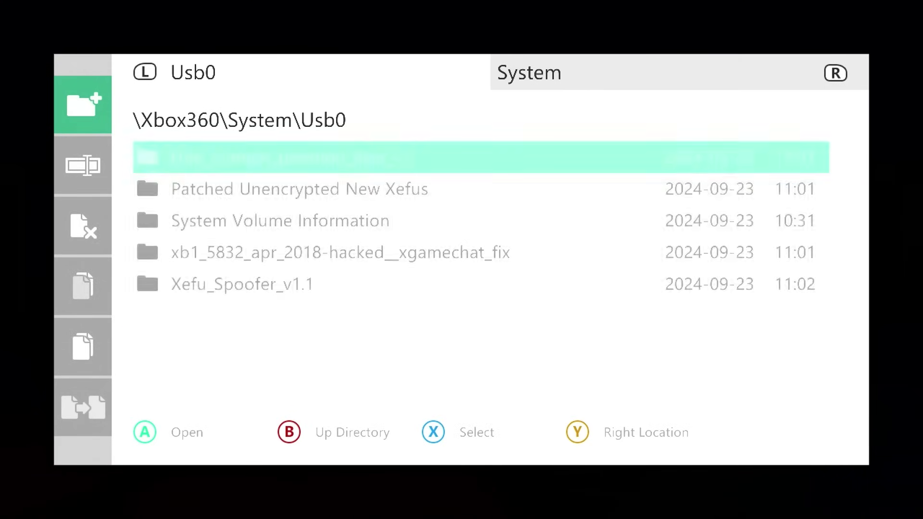
Launch default.xex from the Hdd_compat_partition_fixer_v1 folder on Usb0
{"action": "key", "text": "Down"}
{"action": "key", "text": "Up"}
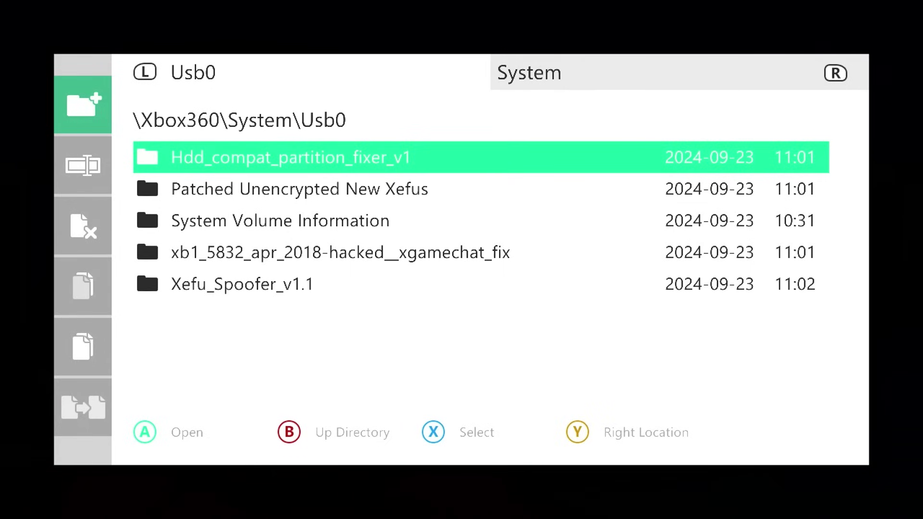
{"action": "key", "text": "Return"}
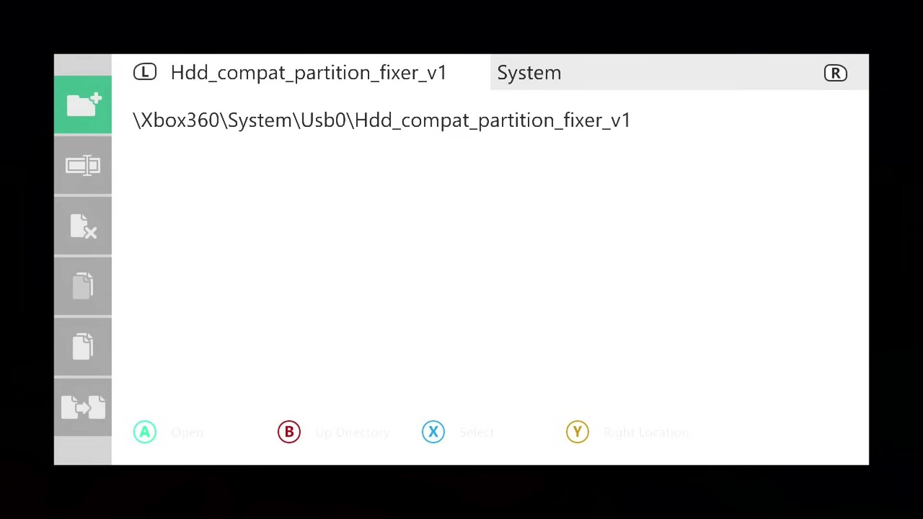
{"action": "key", "text": "Down"}
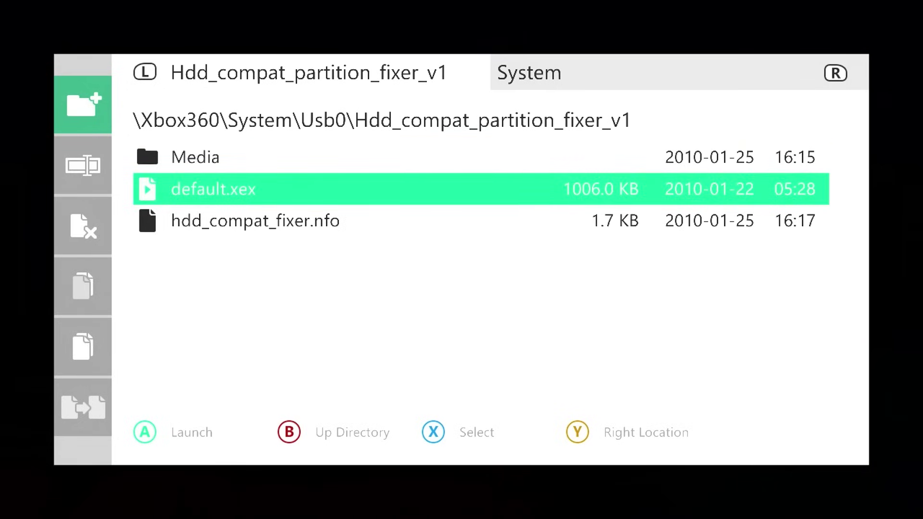
{"action": "key", "text": "Return"}
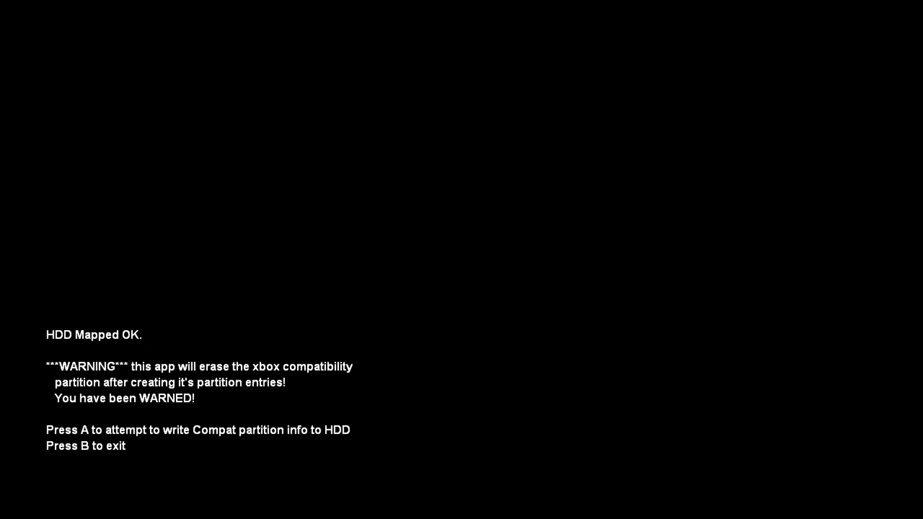
Write the Compat partition info to the hard drive and return to the Aurora dashboard
{"action": "key", "text": "a"}
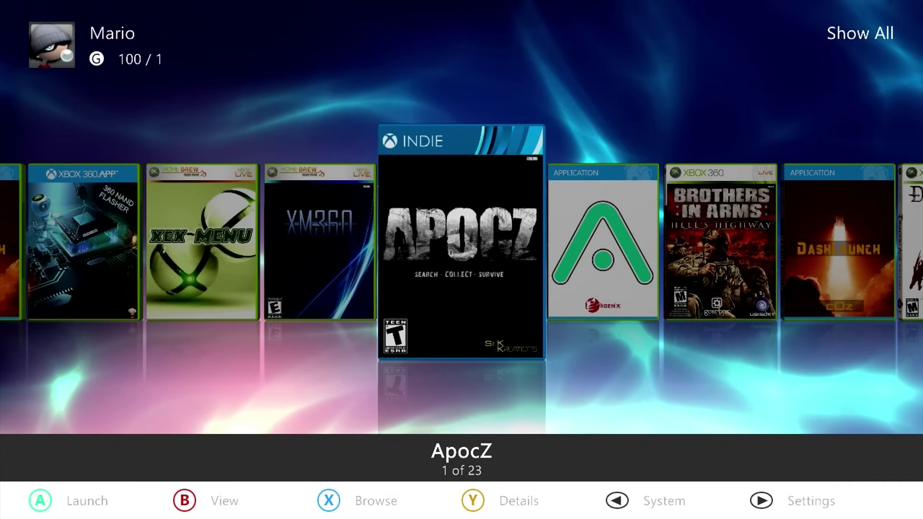
{"action": "key", "text": "super"}
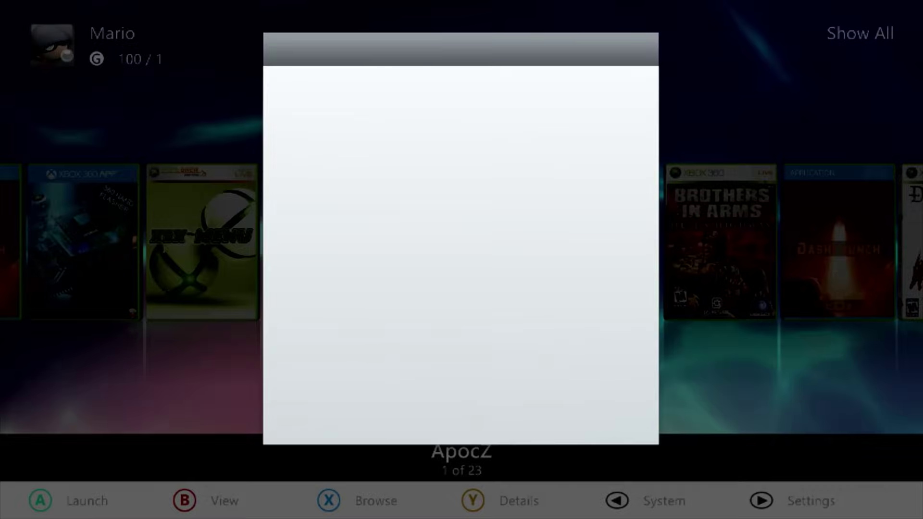
{"action": "key", "text": "Return"}
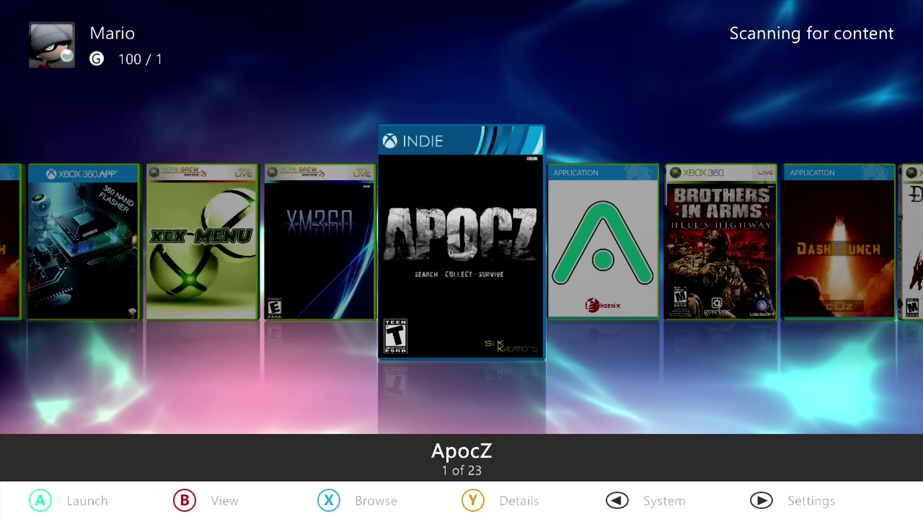
Open the xb1_5832_apr_2018-hacked__xgamechat_fix folder on Usb0 in the File Manager
{"action": "key", "text": "BackSpace"}
{"action": "key", "text": "Return"}
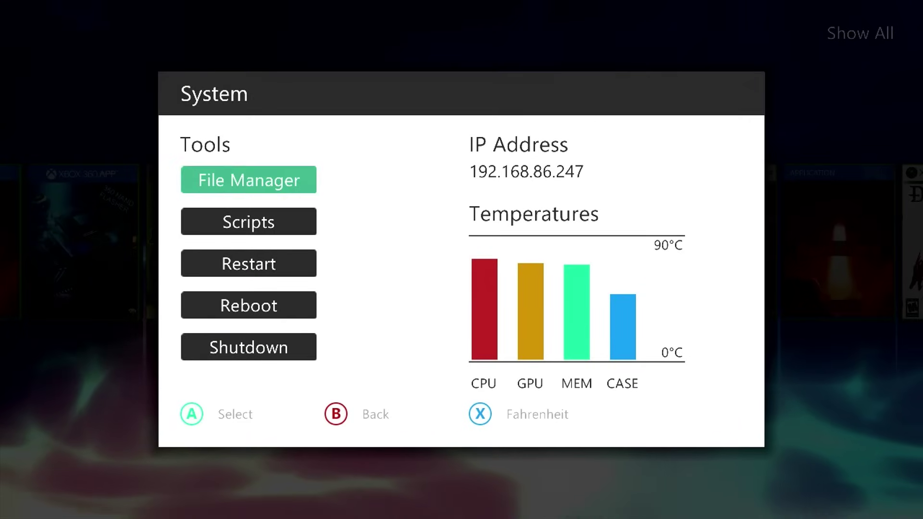
{"action": "key", "text": "Up"}
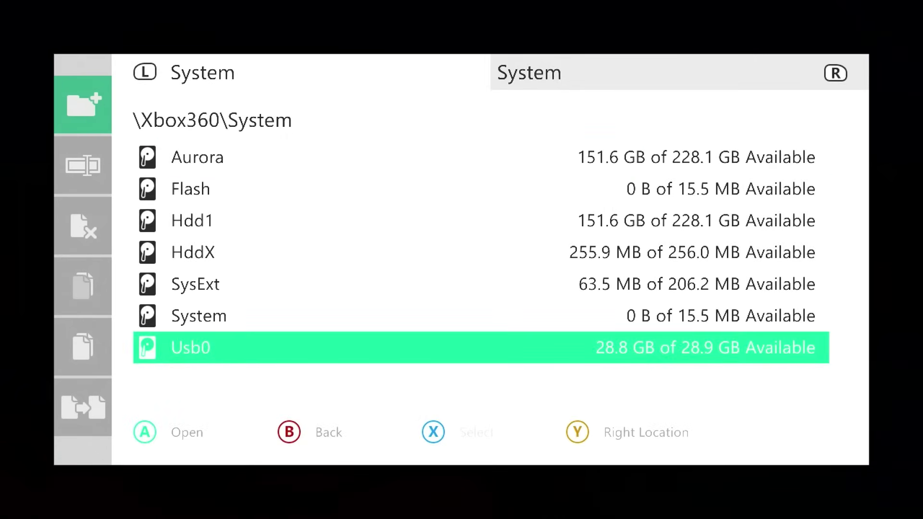
{"action": "key", "text": "Return"}
{"action": "key", "text": "Down"}
{"action": "key", "text": "Down"}
{"action": "key", "text": "Down"}
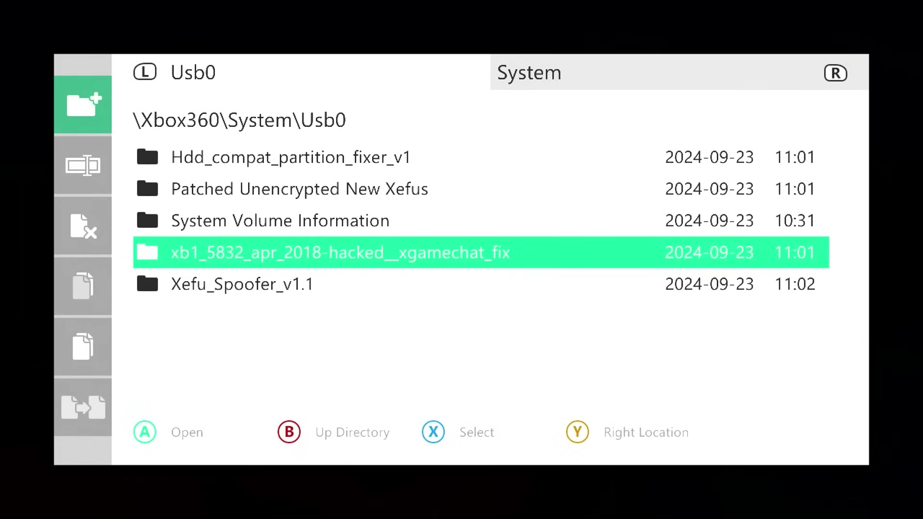
{"action": "key", "text": "Return"}
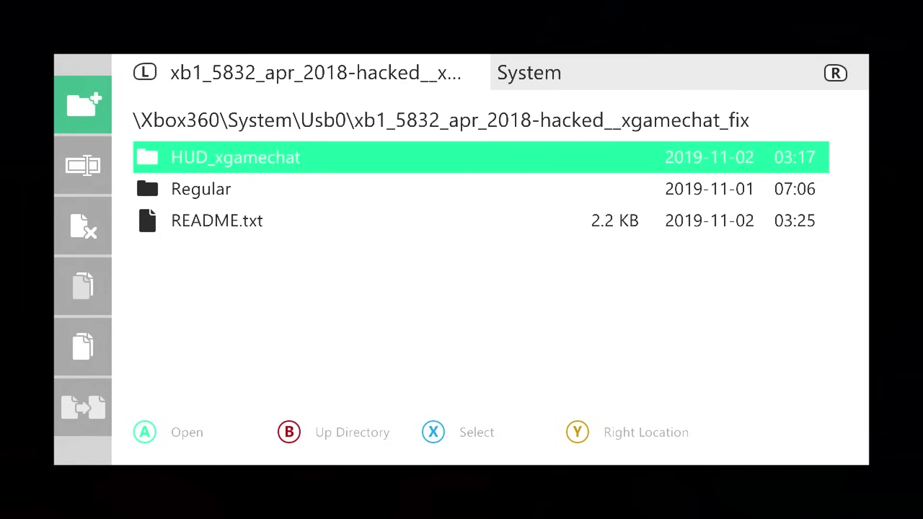
Look over the HUD_xgamechat and Regular folders to decide which compatibility version to use
{"action": "key", "text": "Down"}
{"action": "key", "text": "Down"}
{"action": "key", "text": "Up"}
{"action": "key", "text": "Up"}
{"action": "key", "text": "Down"}
{"action": "key", "text": "Up"}
{"action": "key", "text": "Down"}
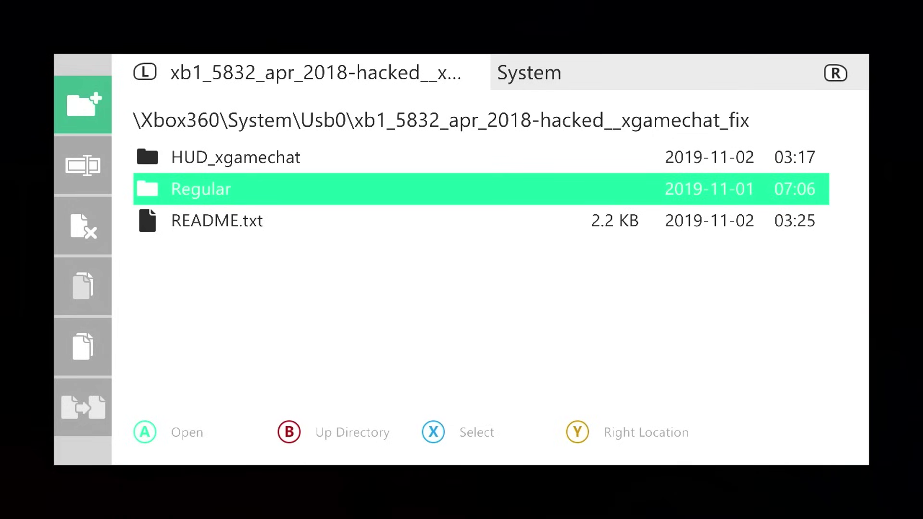
{"action": "key", "text": "Up"}
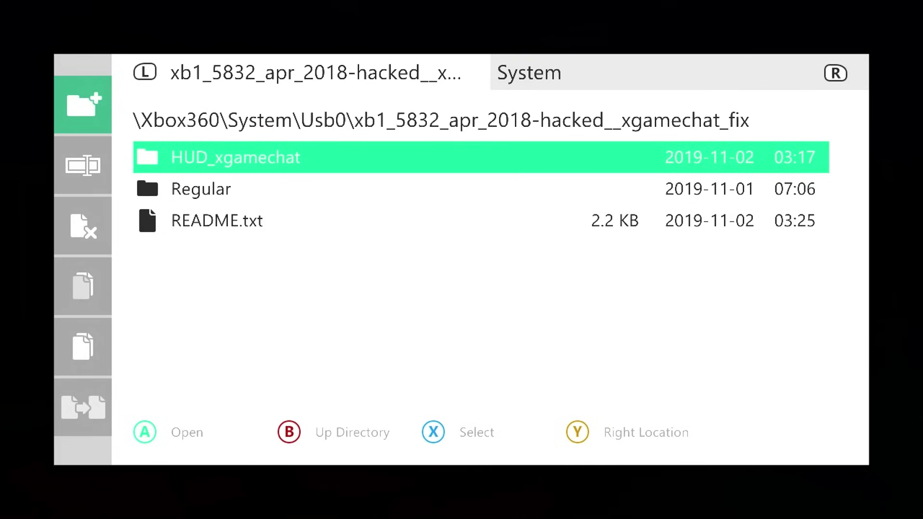
{"action": "key", "text": "Down"}
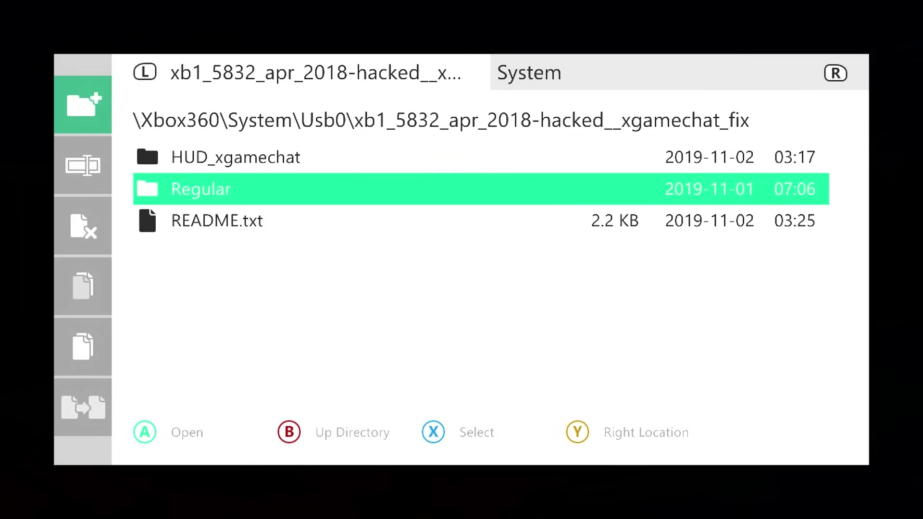
{"action": "key", "text": "Up"}
{"action": "key", "text": "Down"}
Open the Regular folder and copy its Compatibility folder
{"action": "key", "text": "Return"}
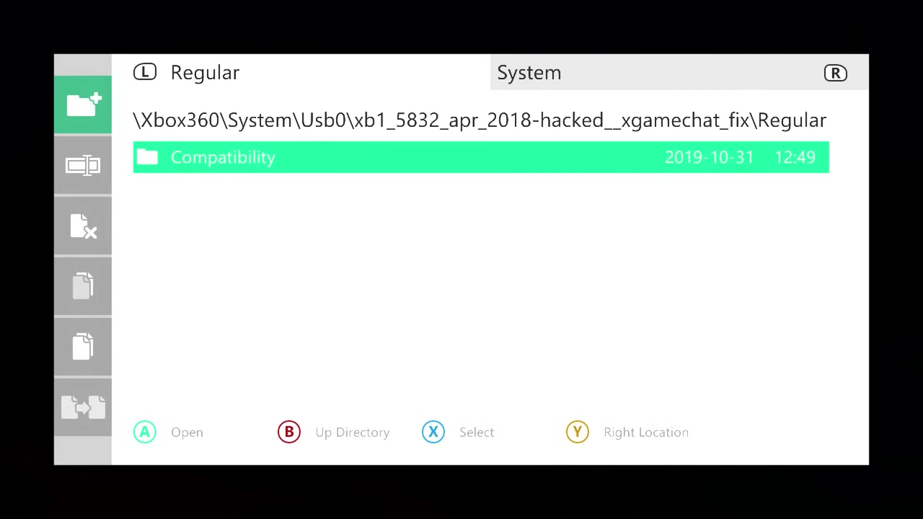
{"action": "key", "text": "x"}
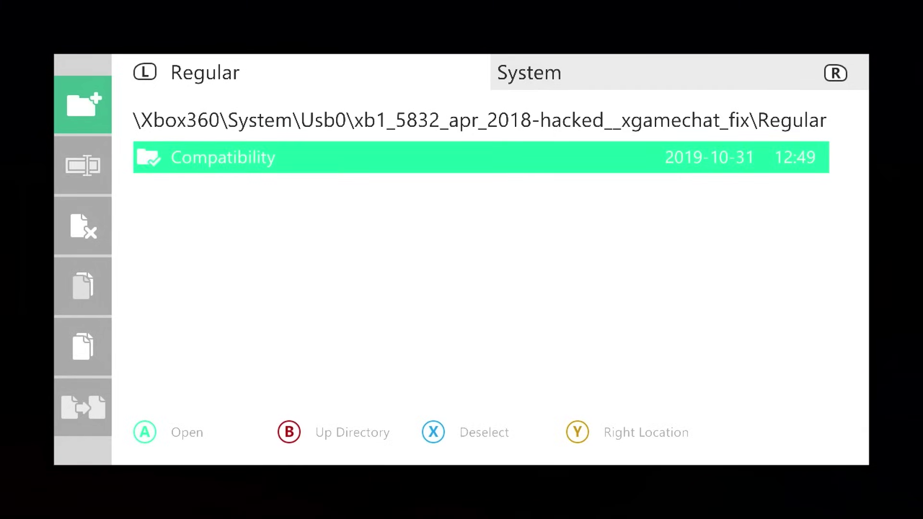
{"action": "key", "text": "Left"}
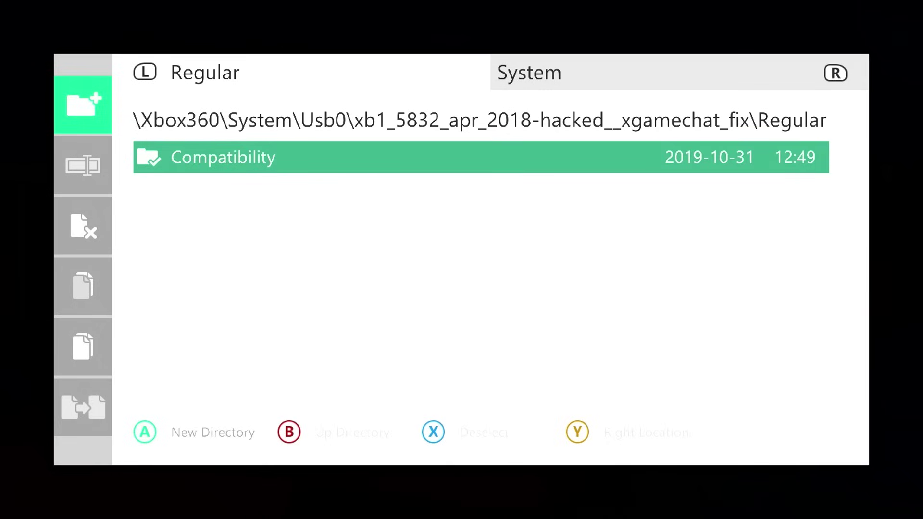
{"action": "key", "text": "Down"}
{"action": "key", "text": "Down"}
{"action": "key", "text": "Down"}
{"action": "key", "text": "Down"}
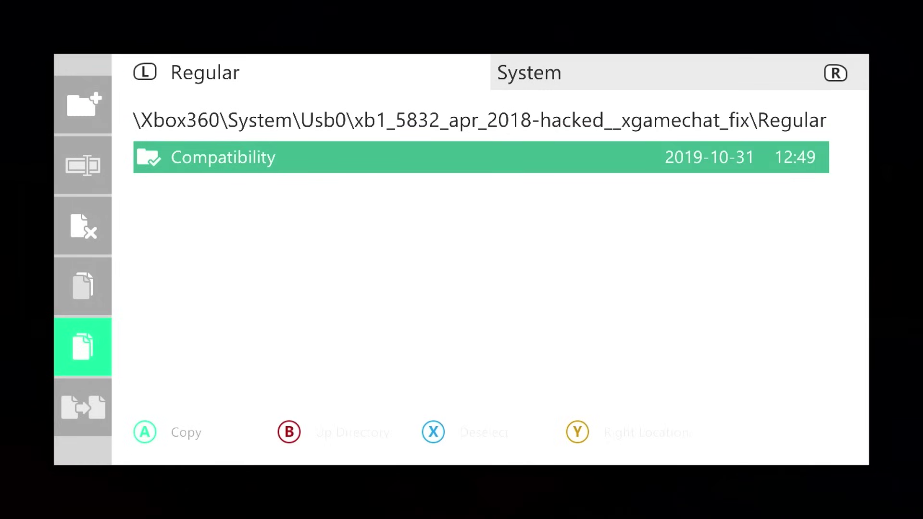
{"action": "key", "text": "Return"}
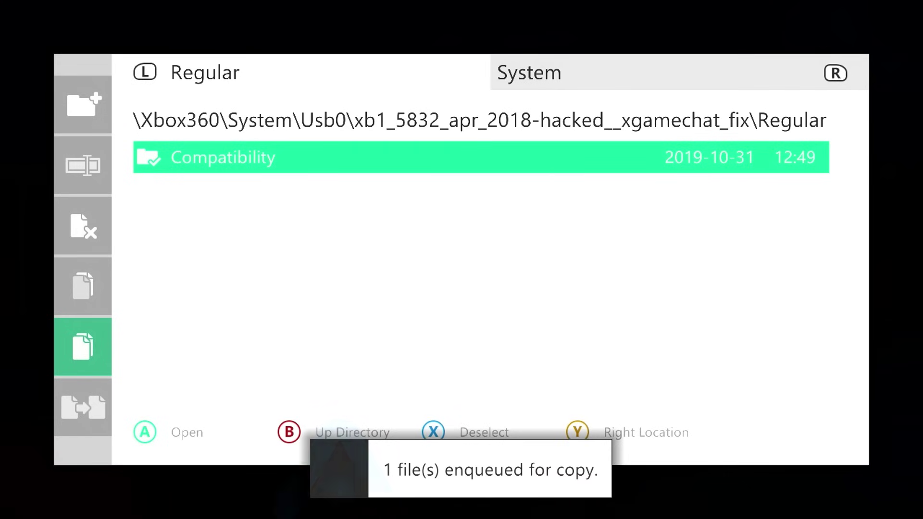
Paste the copied Compatibility folder into the root of the HddX partition
{"action": "key", "text": "r"}
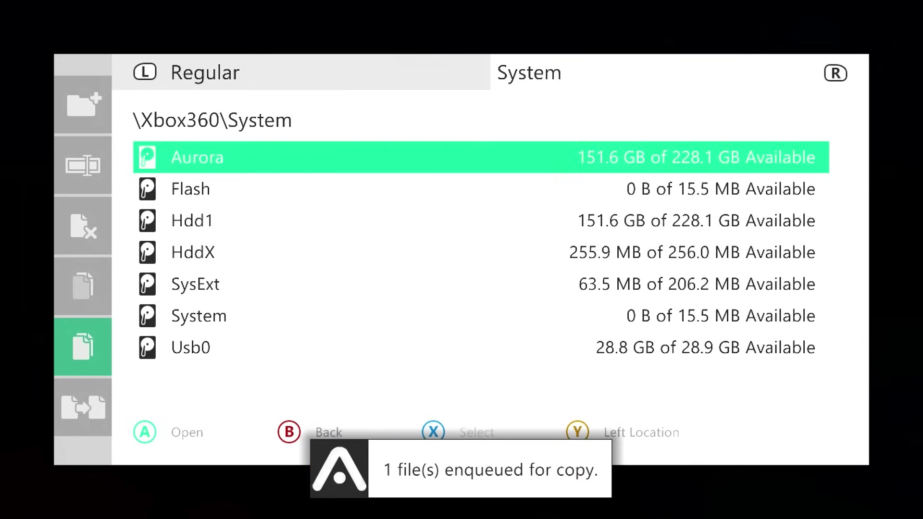
{"action": "key", "text": "Down"}
{"action": "key", "text": "Down"}
{"action": "key", "text": "Down"}
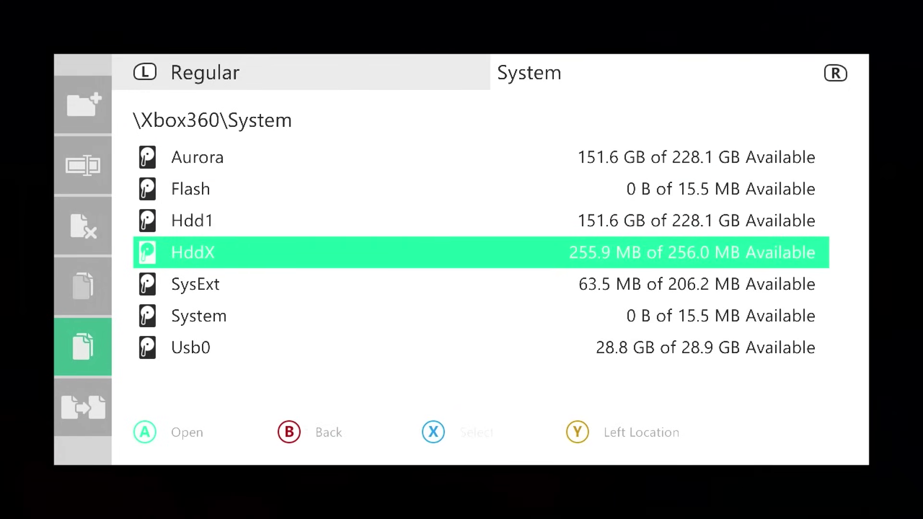
{"action": "key", "text": "Return"}
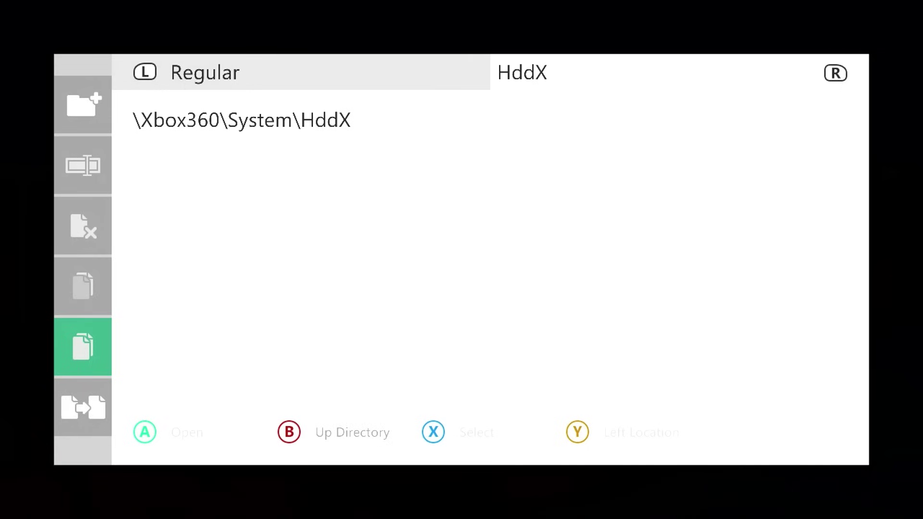
{"action": "key", "text": "Left"}
{"action": "key", "text": "Down"}
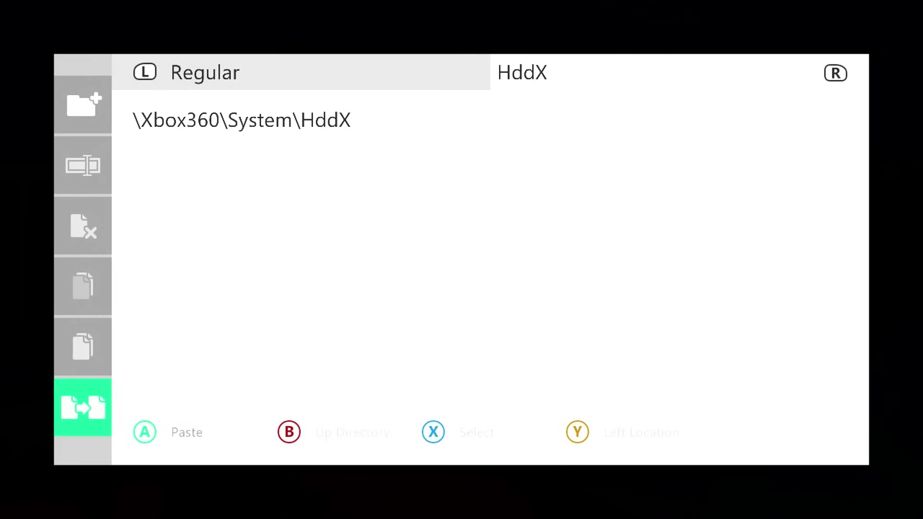
{"action": "key", "text": "Return"}
{"action": "key", "text": "Right"}
{"action": "key", "text": "Return"}
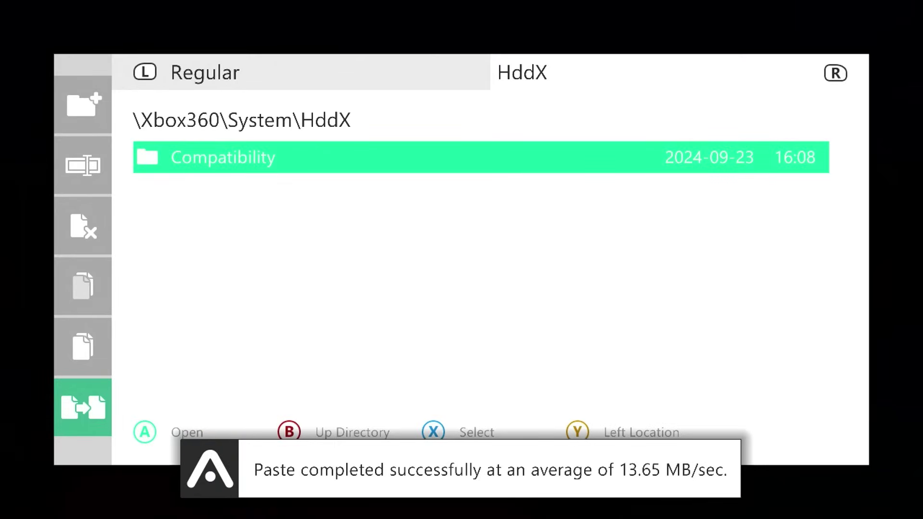
Go back to the root of Usb0 and open the Patched Unencrypted New Xefus folder
{"action": "key", "text": "y"}
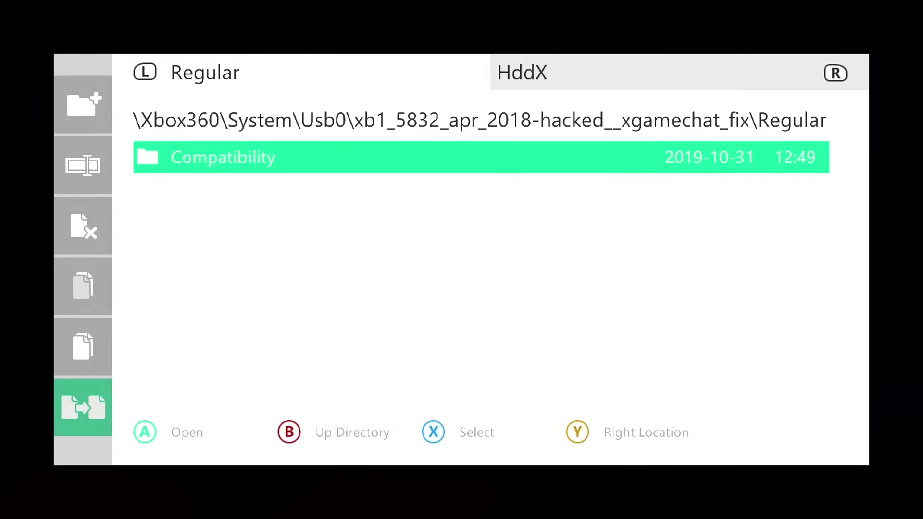
{"action": "key", "text": "b"}
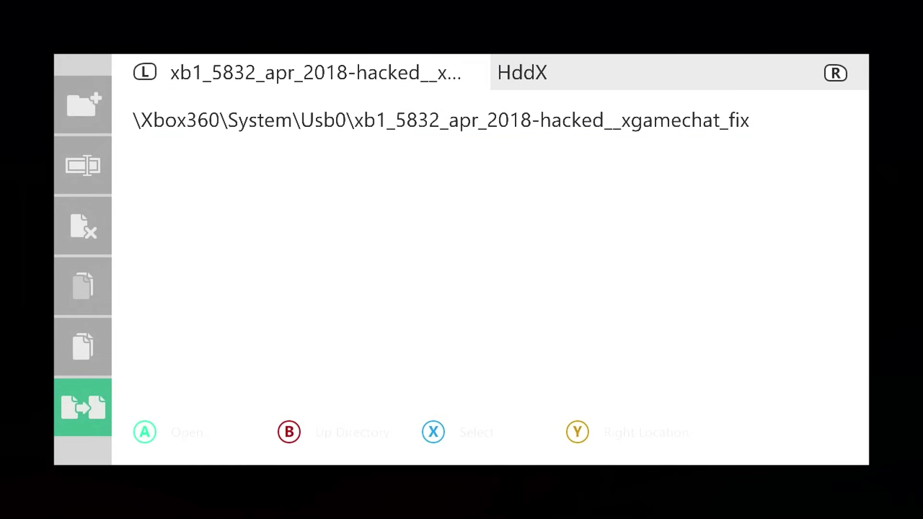
{"action": "key", "text": "b"}
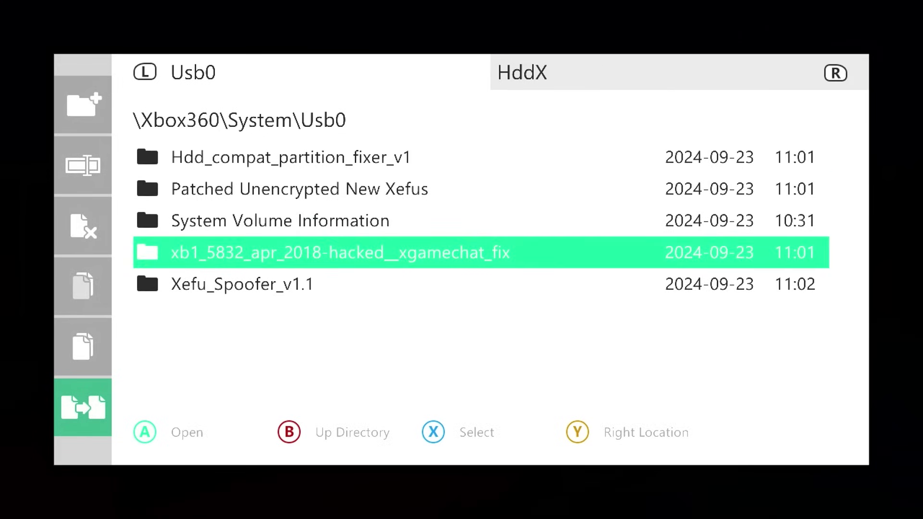
{"action": "key", "text": "Up"}
{"action": "key", "text": "Up"}
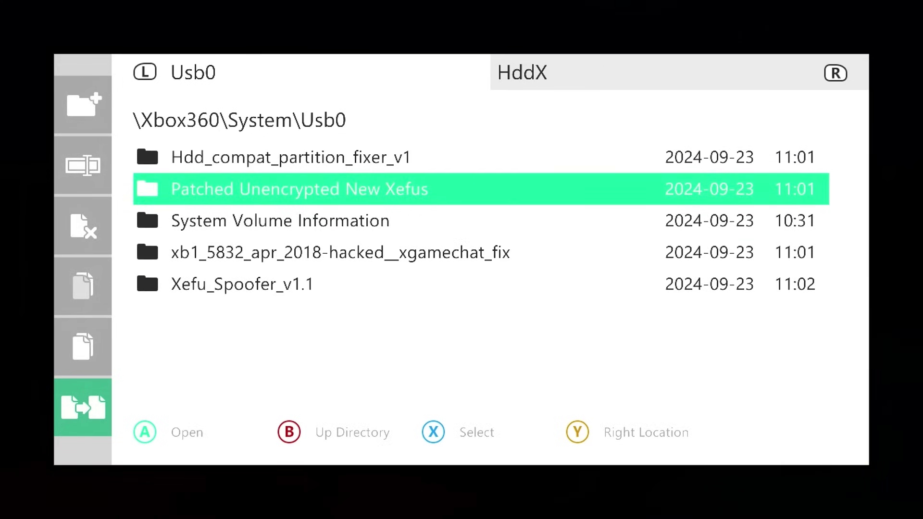
{"action": "key", "text": "a"}
Select xefu2019.xex, xefu2021.xex, xefutitle2019.xex and xefutitle2021.xex and copy them
{"action": "key", "text": "Down"}
{"action": "key", "text": "Up"}
{"action": "key", "text": "x"}
{"action": "key", "text": "Down"}
{"action": "key", "text": "x"}
{"action": "key", "text": "Down"}
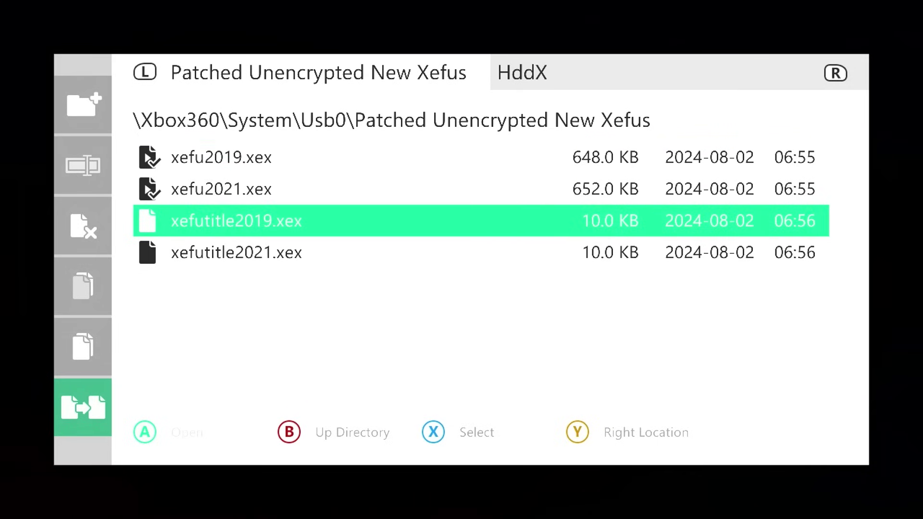
{"action": "key", "text": "x"}
{"action": "key", "text": "Down"}
{"action": "key", "text": "x"}
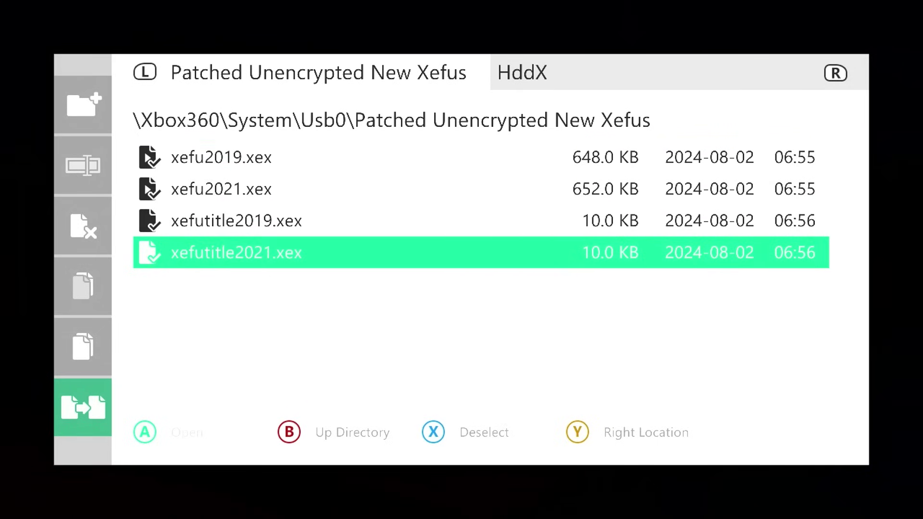
{"action": "key", "text": "Left"}
{"action": "key", "text": "Up"}
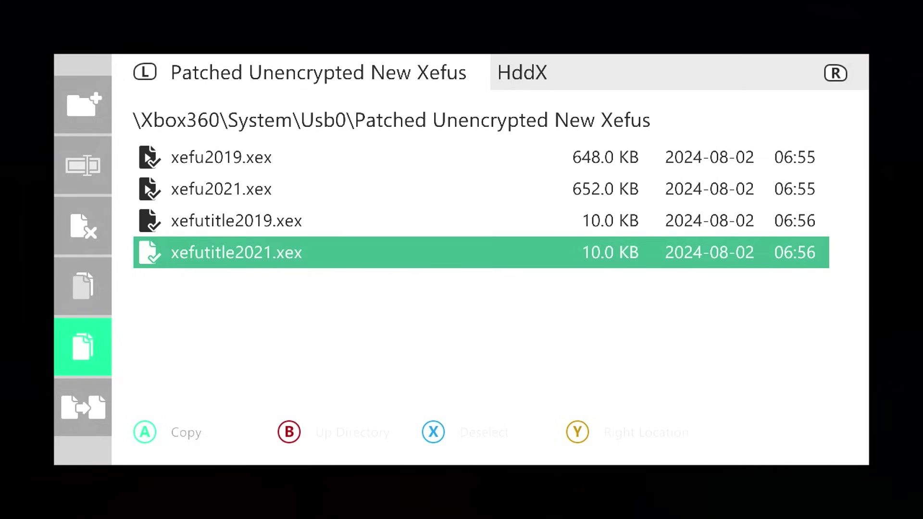
{"action": "key", "text": "a"}
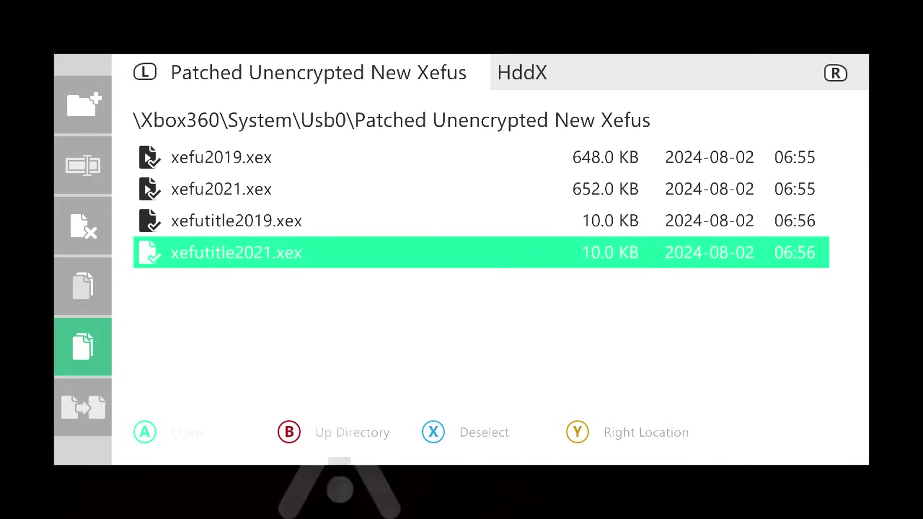
Paste the four copied xefu files into the Compatibility folder on HddX
{"action": "key", "text": "y"}
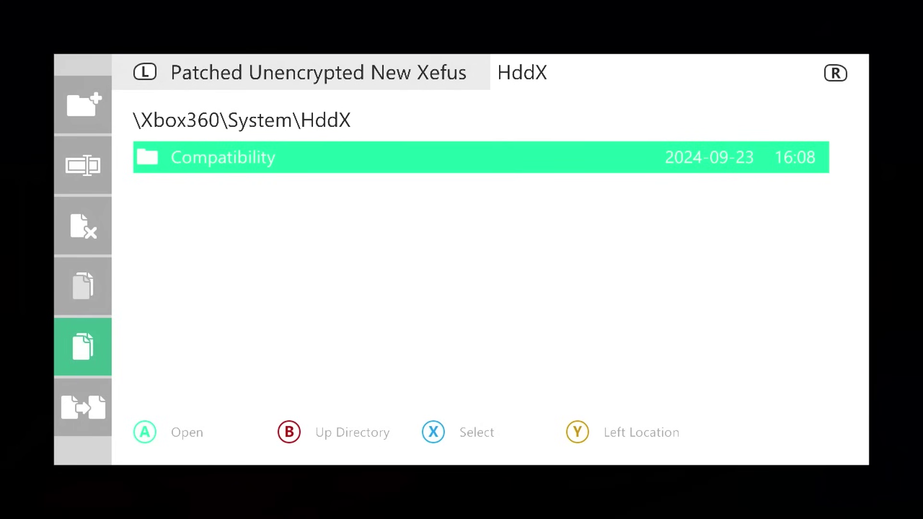
{"action": "key", "text": "a"}
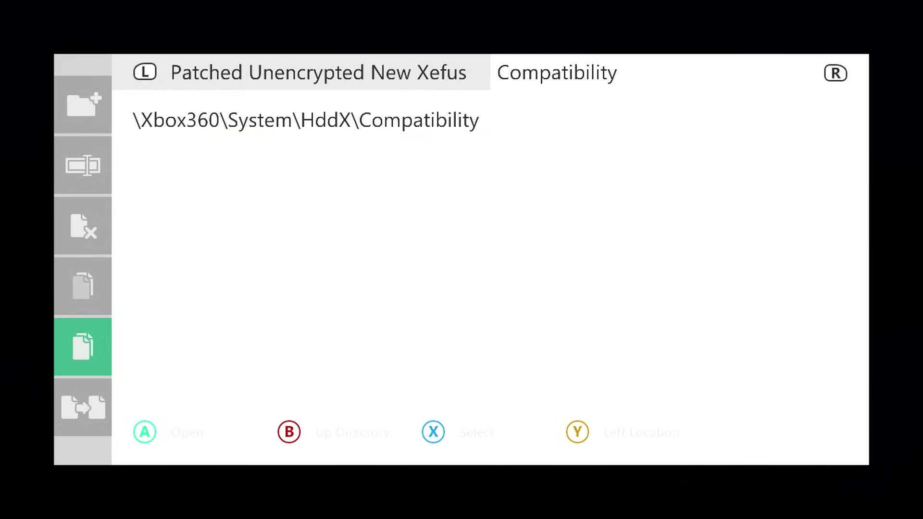
{"action": "key", "text": "Page_Down"}
{"action": "key", "text": "Page_Down"}
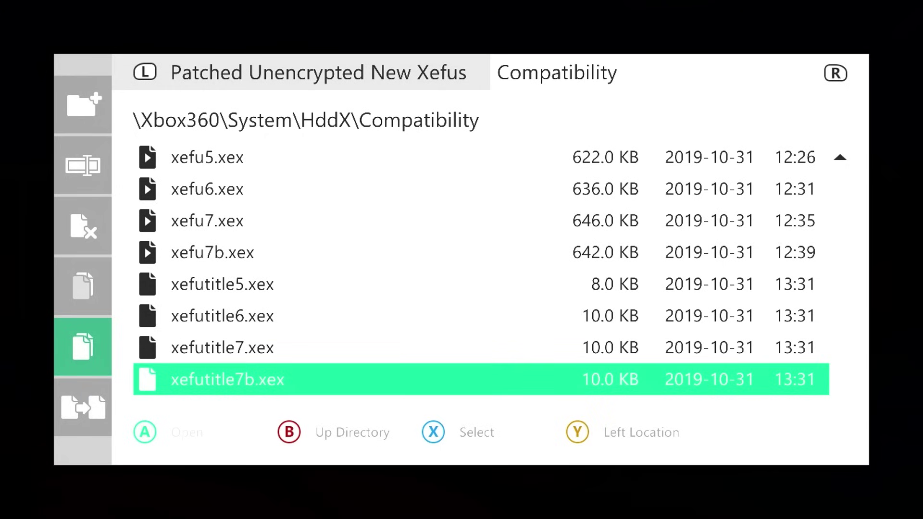
{"action": "key", "text": "Page_Up"}
{"action": "key", "text": "Page_Up"}
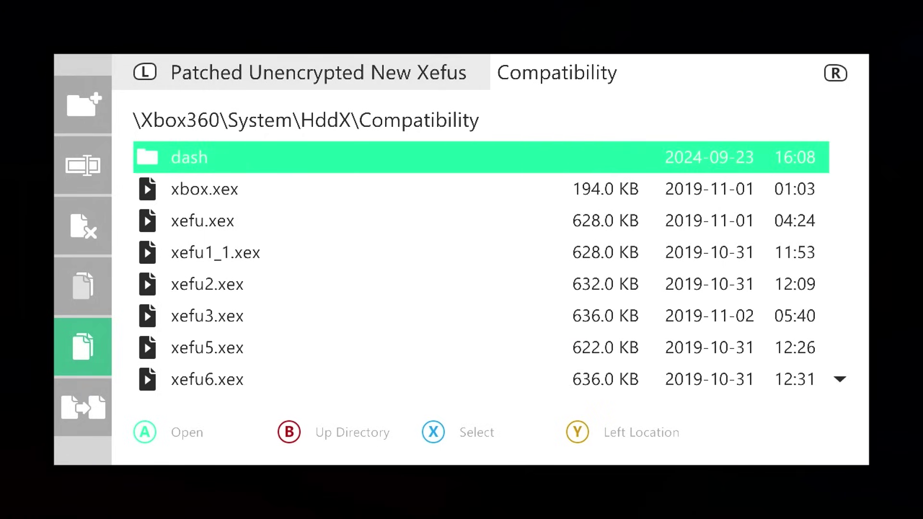
{"action": "key", "text": "Left"}
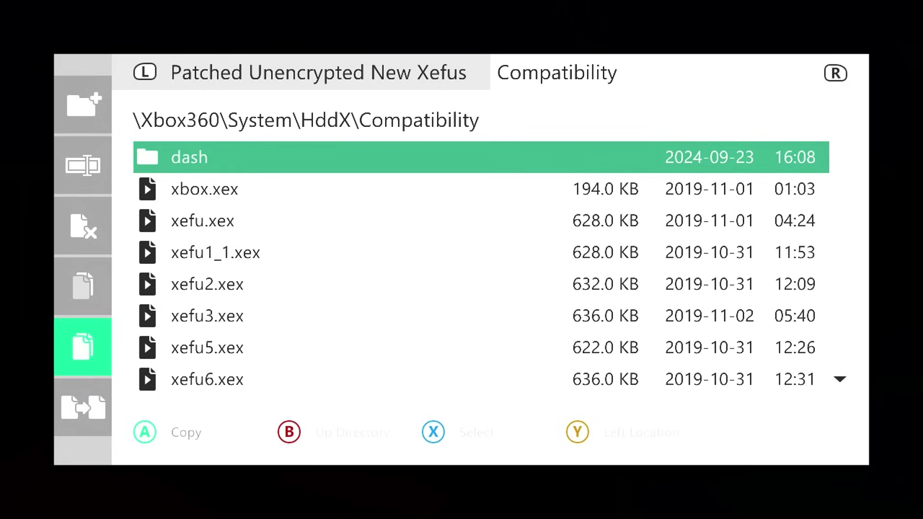
{"action": "key", "text": "Down"}
{"action": "key", "text": "Return"}
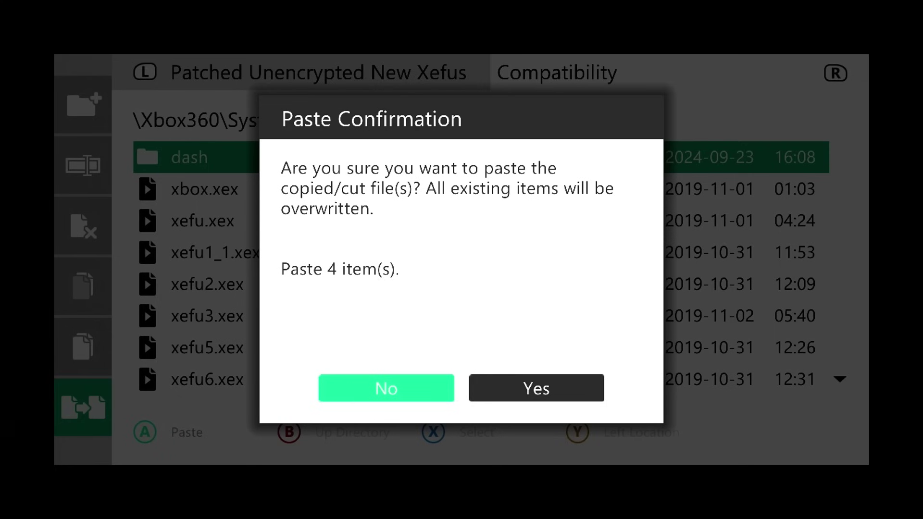
{"action": "key", "text": "Right"}
{"action": "key", "text": "Return"}
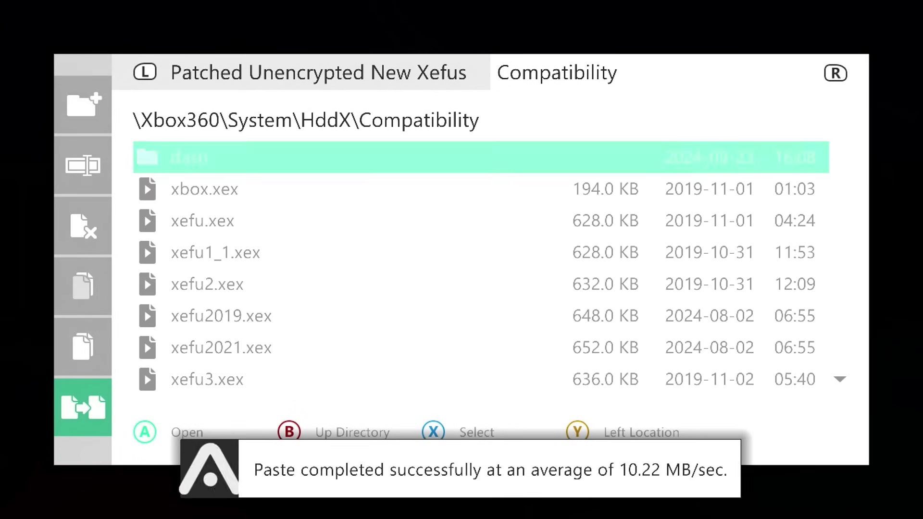
Look through the Compatibility folder on HddX, checking for the xefu2019, xefu2021, xefutitle2019 and xefutitle2021 files
{"action": "key", "text": "Down"}
{"action": "key", "text": "Down"}
{"action": "key", "text": "Up"}
{"action": "key", "text": "Down"}
{"action": "key", "text": "Down"}
{"action": "key", "text": "Down"}
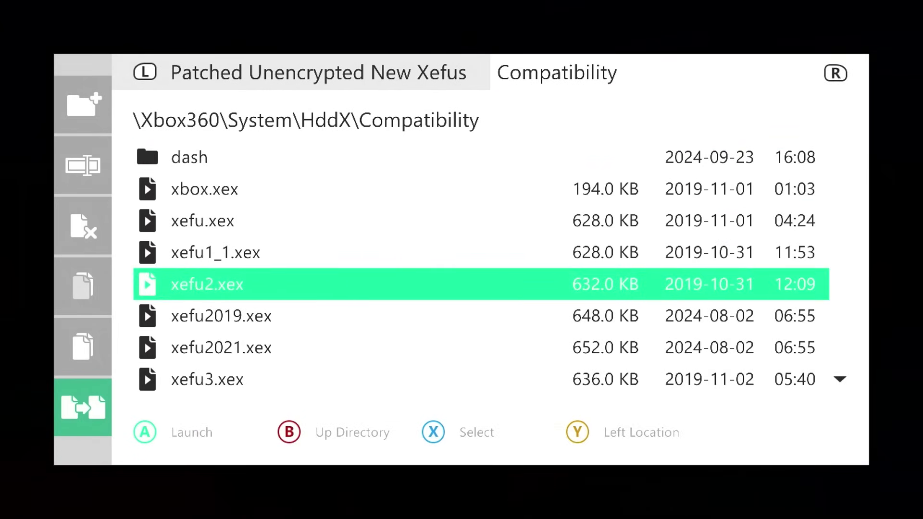
{"action": "key", "text": "Up"}
{"action": "key", "text": "Up"}
{"action": "key", "text": "Down"}
{"action": "key", "text": "Down"}
{"action": "key", "text": "Down"}
{"action": "key", "text": "Down"}
{"action": "key", "text": "Down"}
{"action": "key", "text": "Down"}
{"action": "key", "text": "Down"}
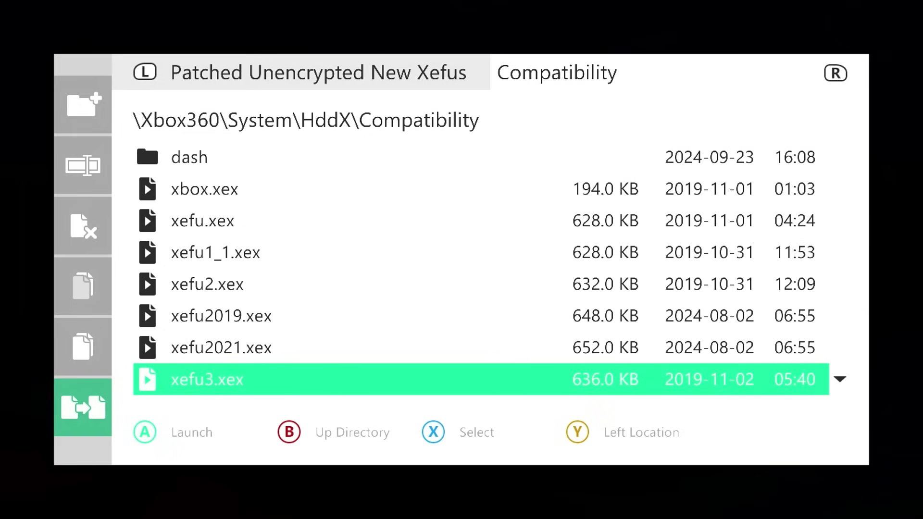
{"action": "key", "text": "Up"}
{"action": "key", "text": "Up"}
{"action": "key", "text": "Up"}
{"action": "key", "text": "Up"}
{"action": "key", "text": "Down"}
{"action": "key", "text": "Down"}
{"action": "key", "text": "Down"}
{"action": "key", "text": "Down"}
{"action": "key", "text": "Down"}
{"action": "key", "text": "Down"}
{"action": "key", "text": "Down"}
{"action": "key", "text": "Down"}
{"action": "key", "text": "Down"}
{"action": "key", "text": "Down"}
{"action": "key", "text": "Down"}
{"action": "key", "text": "Down"}
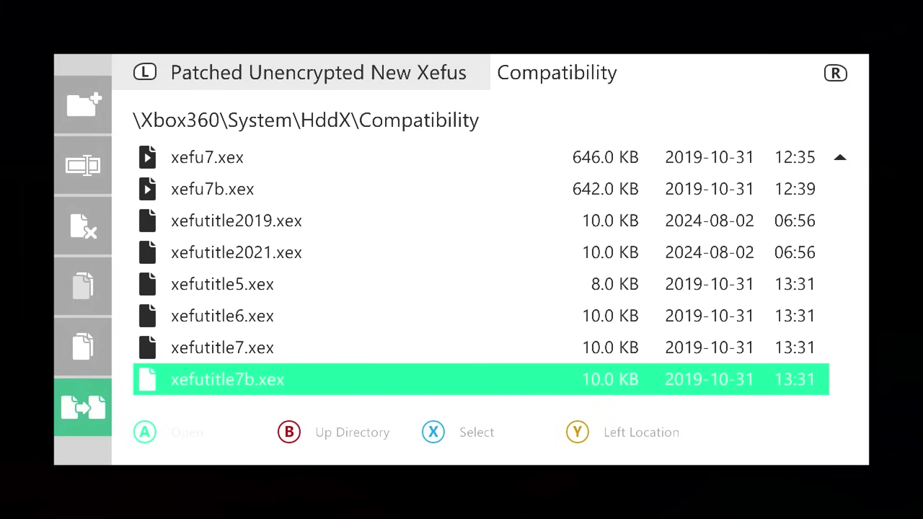
{"action": "key", "text": "Up"}
{"action": "key", "text": "Up"}
{"action": "key", "text": "Up"}
{"action": "key", "text": "Up"}
{"action": "key", "text": "Up"}
{"action": "key", "text": "Down"}
{"action": "key", "text": "Up"}
{"action": "key", "text": "Up"}
{"action": "key", "text": "Up"}
{"action": "key", "text": "Up"}
{"action": "key", "text": "Up"}
{"action": "key", "text": "Up"}
{"action": "key", "text": "Up"}
{"action": "key", "text": "Up"}
{"action": "key", "text": "Up"}
{"action": "key", "text": "Up"}
{"action": "key", "text": "Up"}
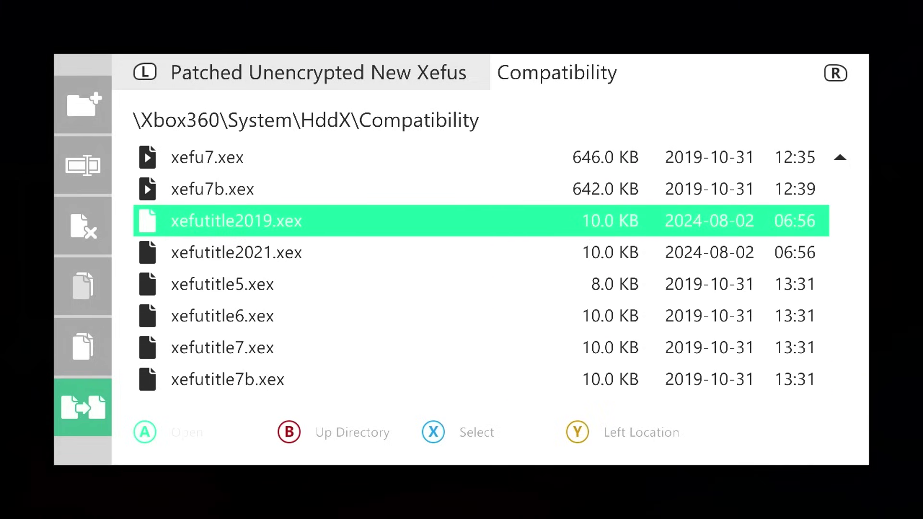
Leave the file manager and review the installed utility scripts in the System tools' Scripts list
{"action": "key", "text": "Escape"}
{"action": "key", "text": "Escape"}
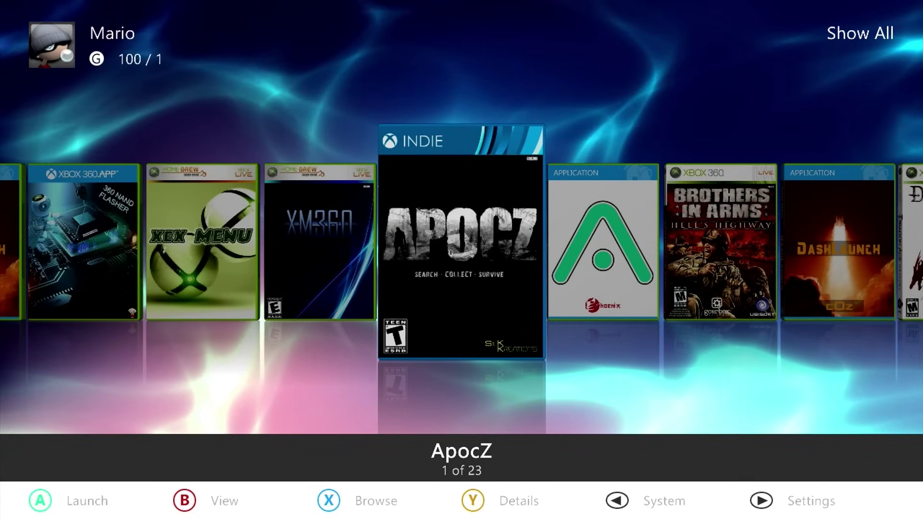
{"action": "key", "text": "Escape"}
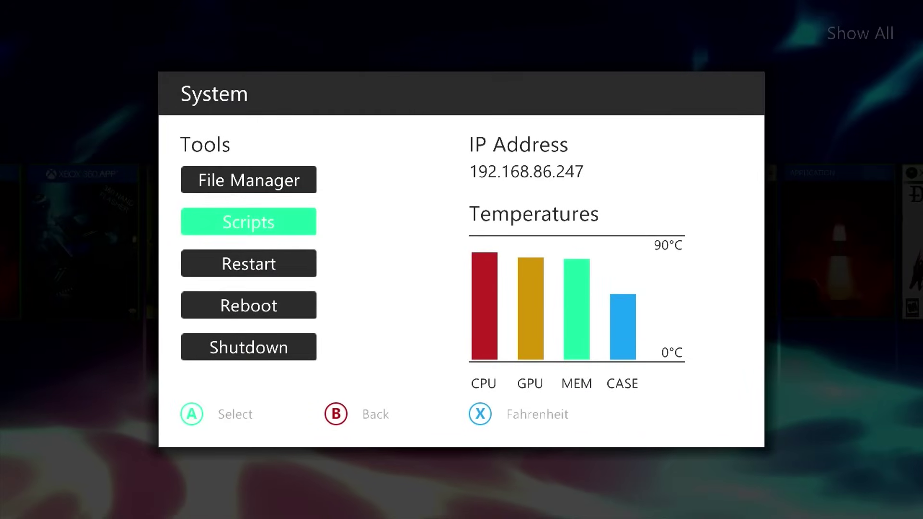
{"action": "key", "text": "Return"}
{"action": "key", "text": "Down"}
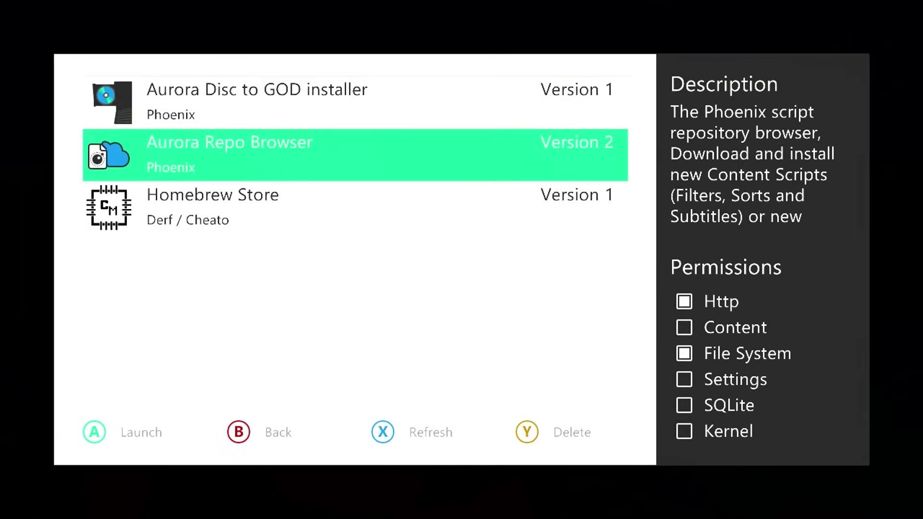
{"action": "key", "text": "Down"}
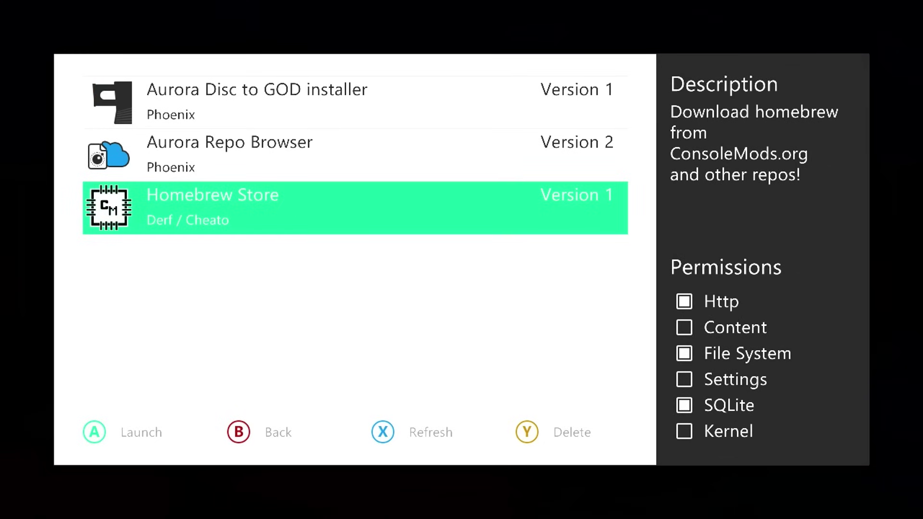
{"action": "key", "text": "Escape"}
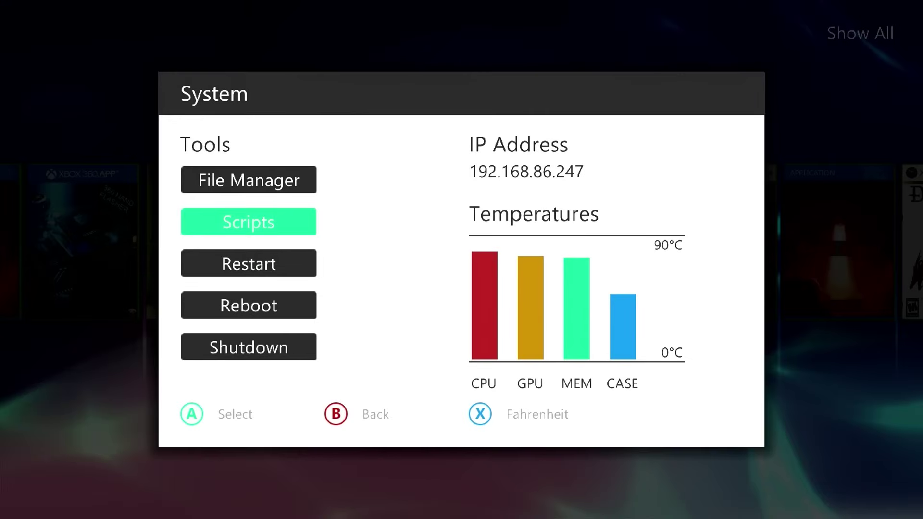
Reopen the File Manager from the System tools and open the Usb0 drive
{"action": "key", "text": "Up"}
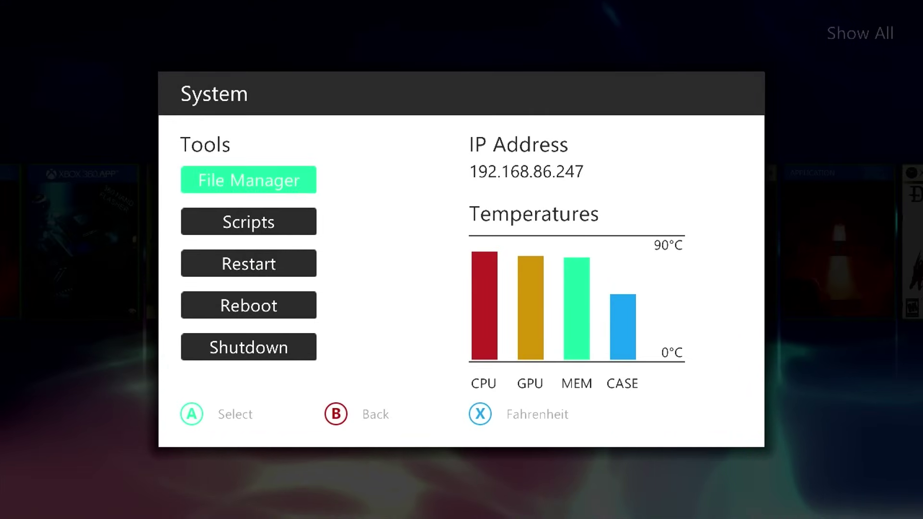
{"action": "key", "text": "Return"}
{"action": "key", "text": "Down"}
{"action": "key", "text": "Down"}
{"action": "key", "text": "Down"}
{"action": "key", "text": "Down"}
{"action": "key", "text": "Down"}
{"action": "key", "text": "Down"}
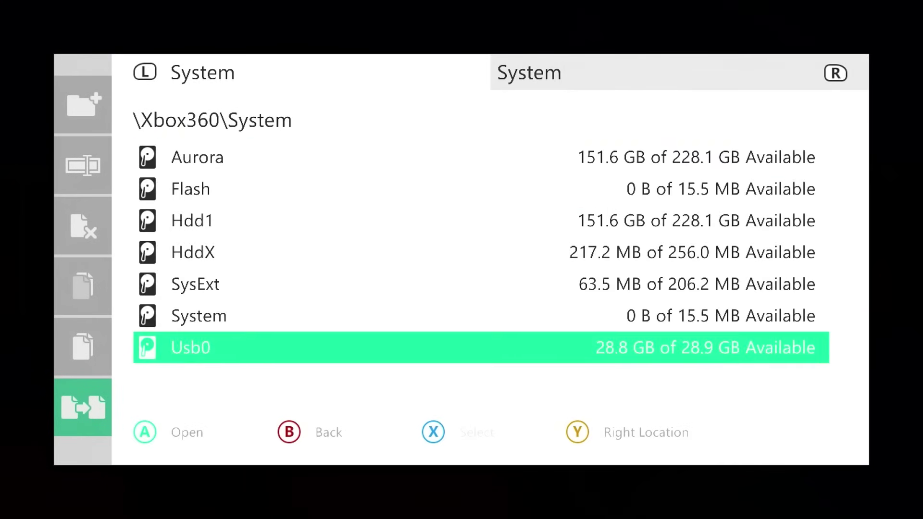
{"action": "key", "text": "Return"}
Select the Xefu_Spoofer_v1.1 folder on Usb0 and copy it
{"action": "key", "text": "Down"}
{"action": "key", "text": "Down"}
{"action": "key", "text": "Down"}
{"action": "key", "text": "Down"}
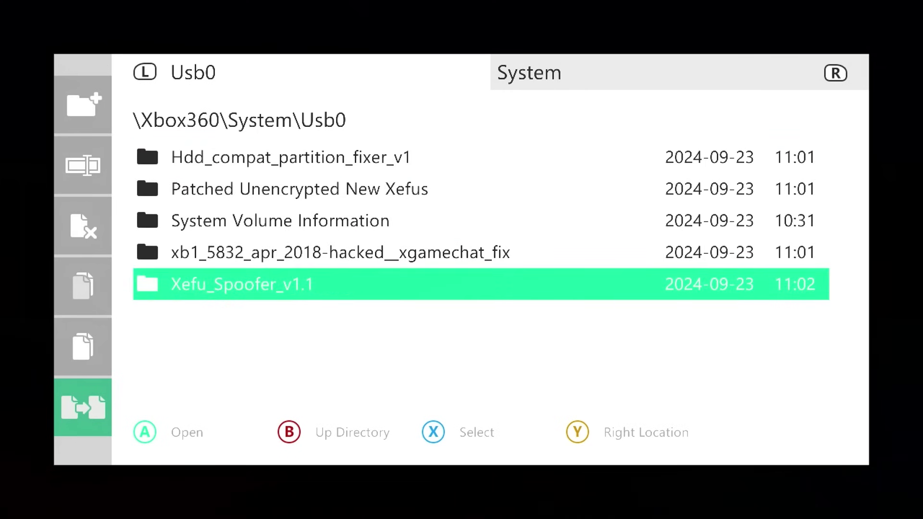
{"action": "key", "text": "x"}
{"action": "key", "text": "Up"}
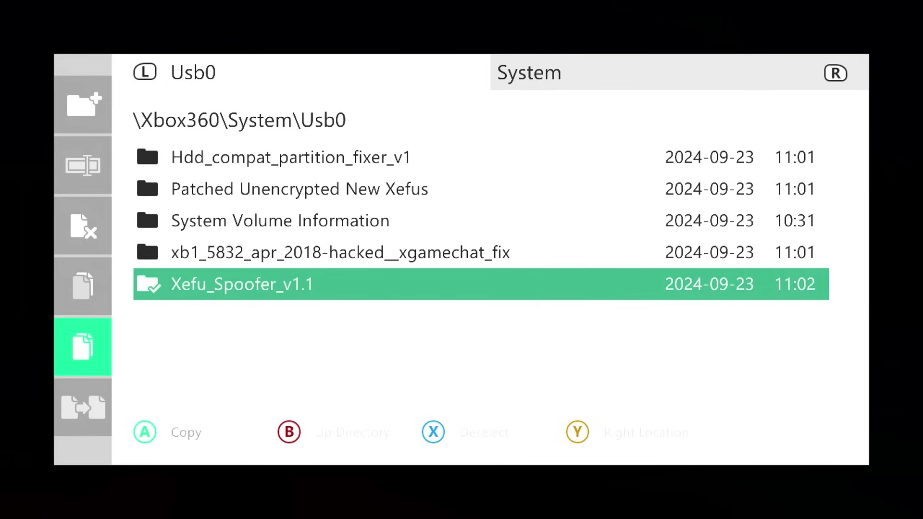
{"action": "key", "text": "Return"}
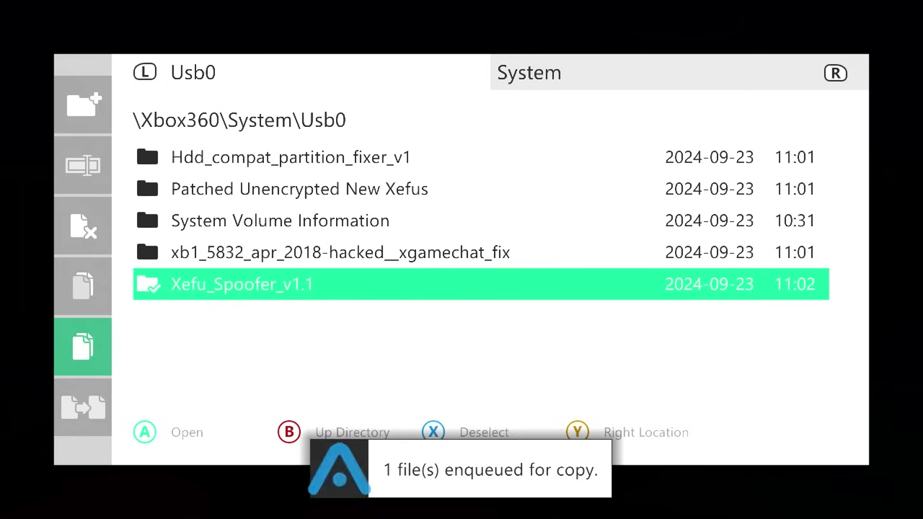
Switch to the other file location and open Aurora\User\Scripts\Utility
{"action": "key", "text": "Tab"}
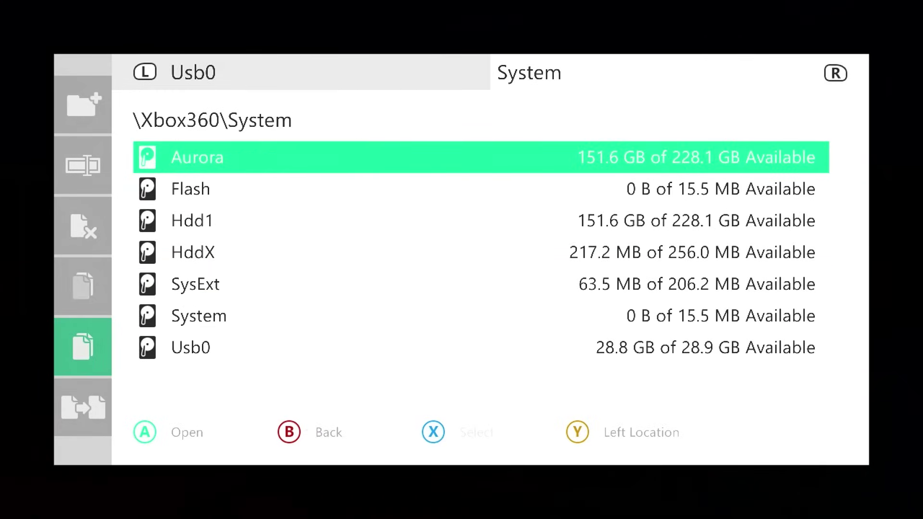
{"action": "key", "text": "Return"}
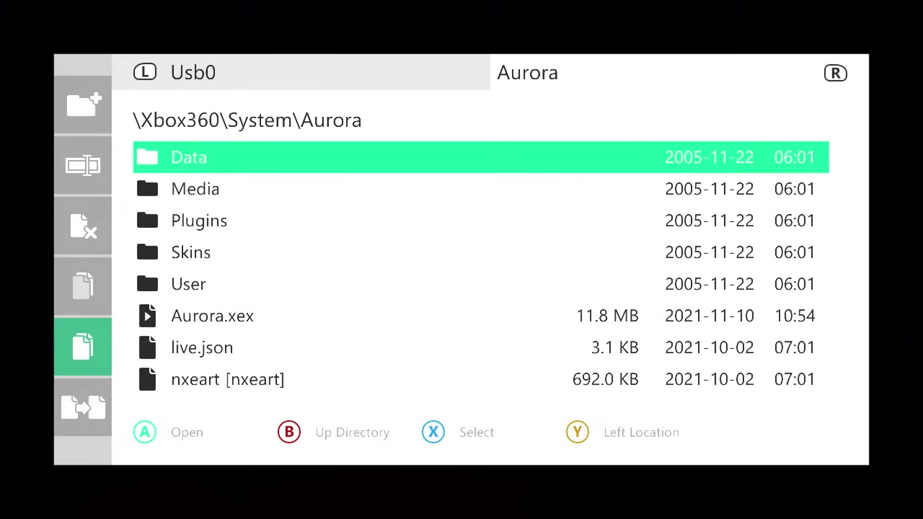
{"action": "key", "text": "Down"}
{"action": "key", "text": "Down"}
{"action": "key", "text": "Down"}
{"action": "key", "text": "Down"}
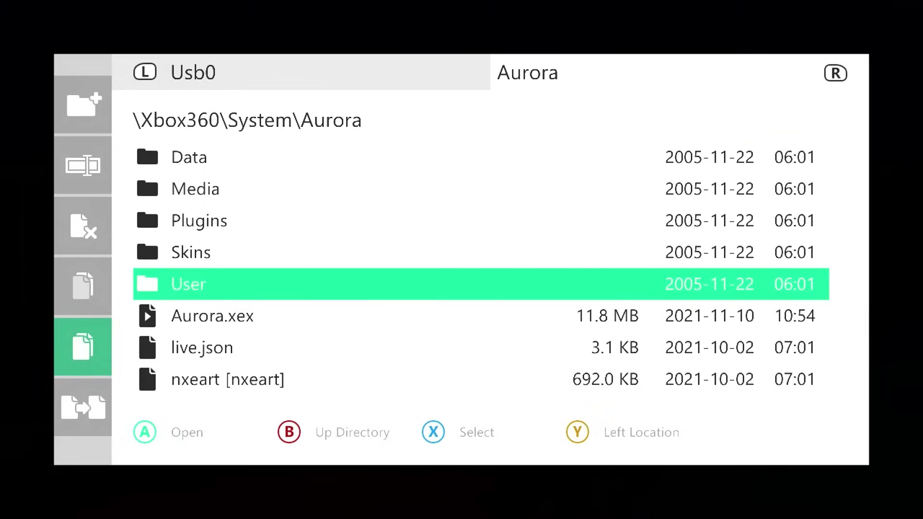
{"action": "key", "text": "Return"}
{"action": "key", "text": "Down"}
{"action": "key", "text": "Down"}
{"action": "key", "text": "Down"}
{"action": "key", "text": "Return"}
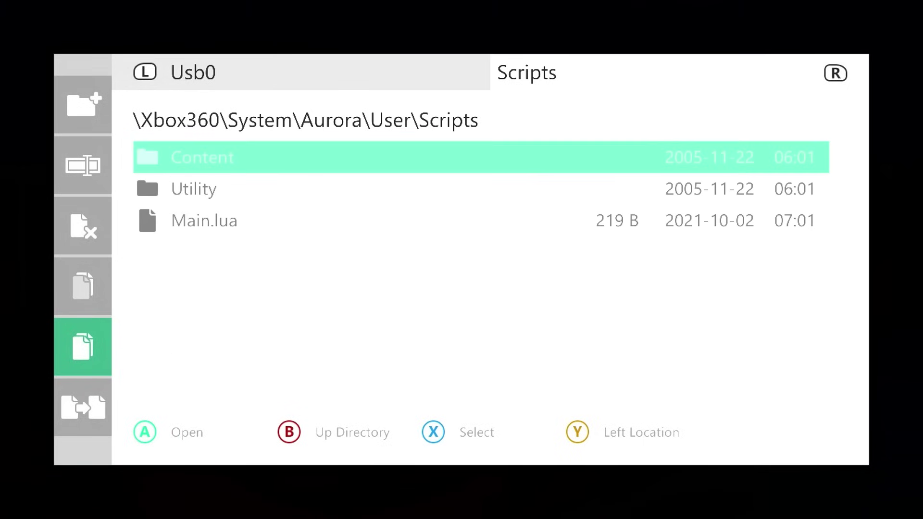
{"action": "key", "text": "Down"}
{"action": "key", "text": "Return"}
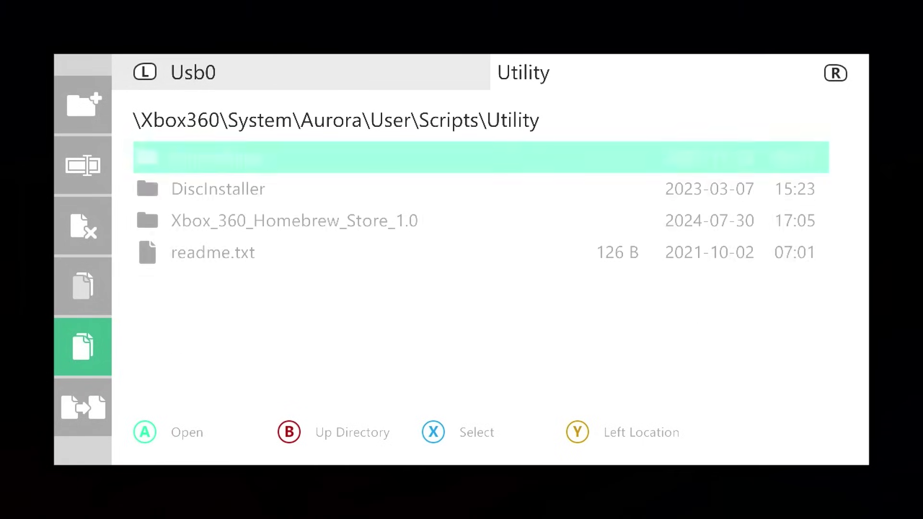
Paste the copied Xefu_Spoofer_v1.1 folder into the Utility scripts folder and confirm the paste
{"action": "key", "text": "Down"}
{"action": "key", "text": "Down"}
{"action": "key", "text": "Up"}
{"action": "key", "text": "Up"}
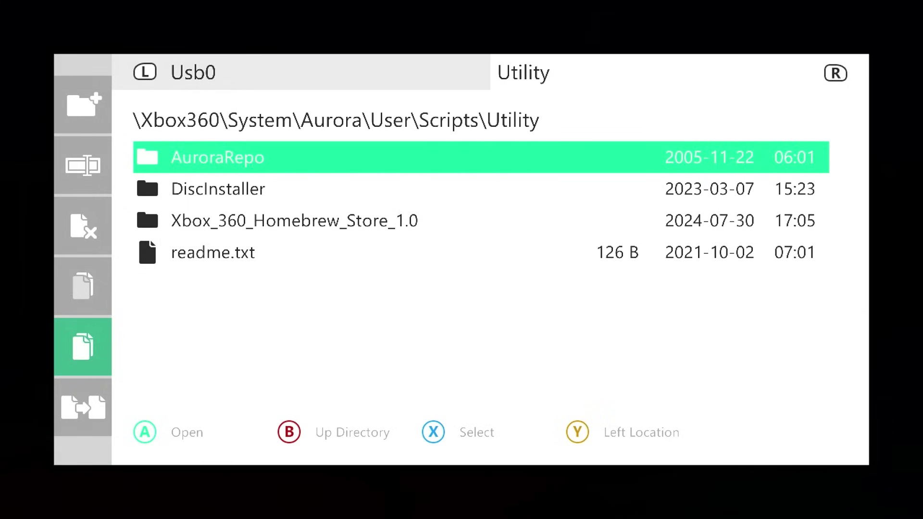
{"action": "key", "text": "Left"}
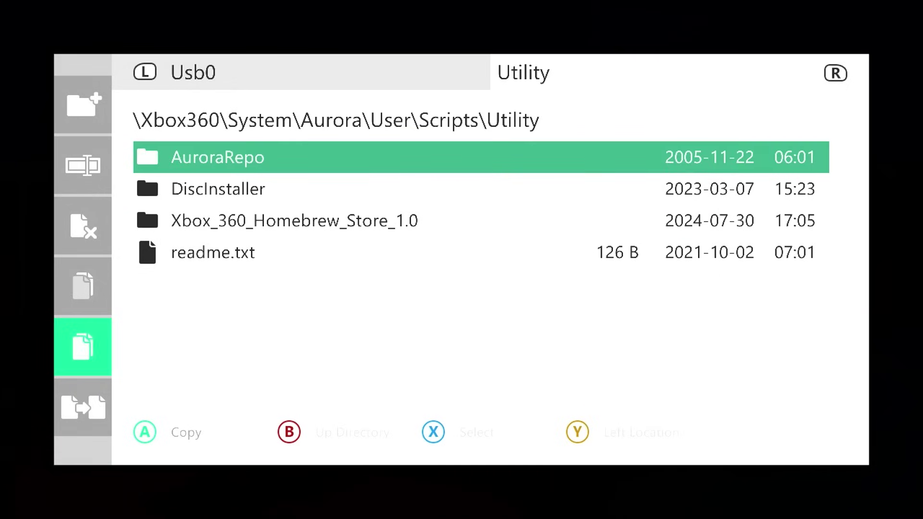
{"action": "key", "text": "Down"}
{"action": "key", "text": "Return"}
{"action": "key", "text": "Right"}
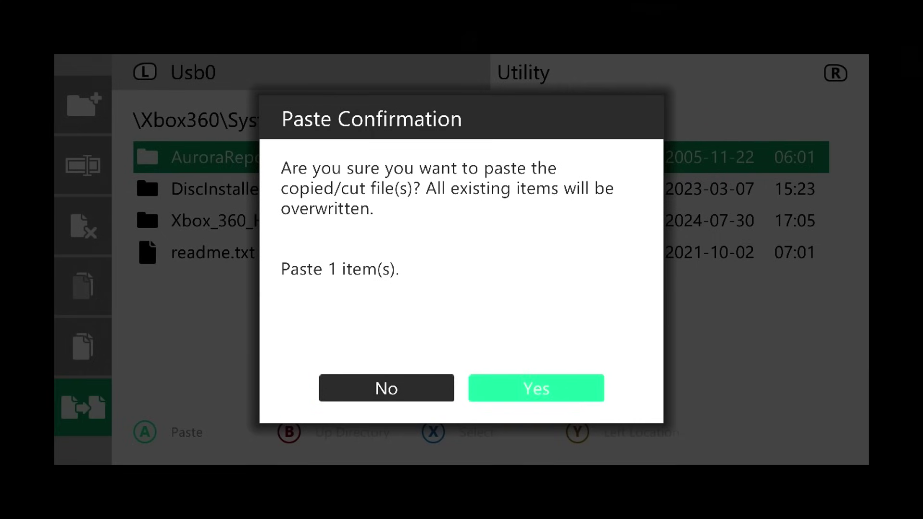
{"action": "key", "text": "Return"}
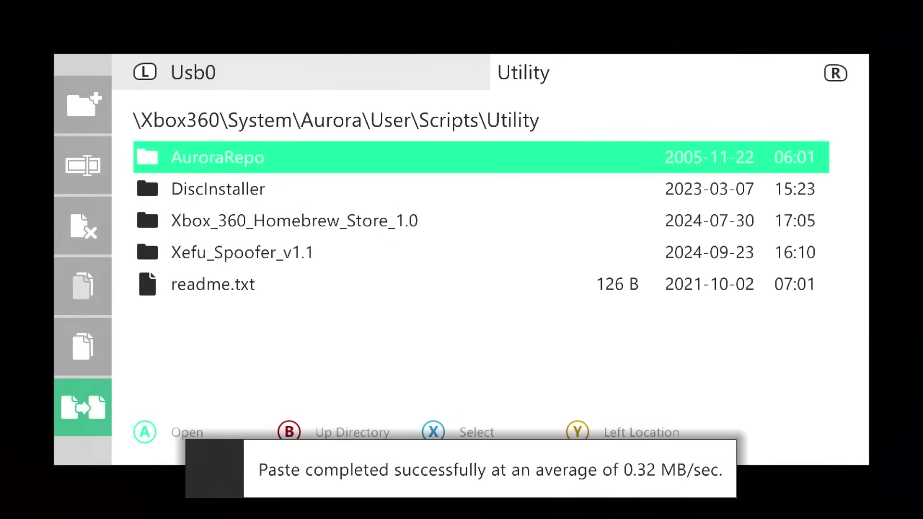
Close the file manager and the System window to return to the game library
{"action": "key", "text": "Escape"}
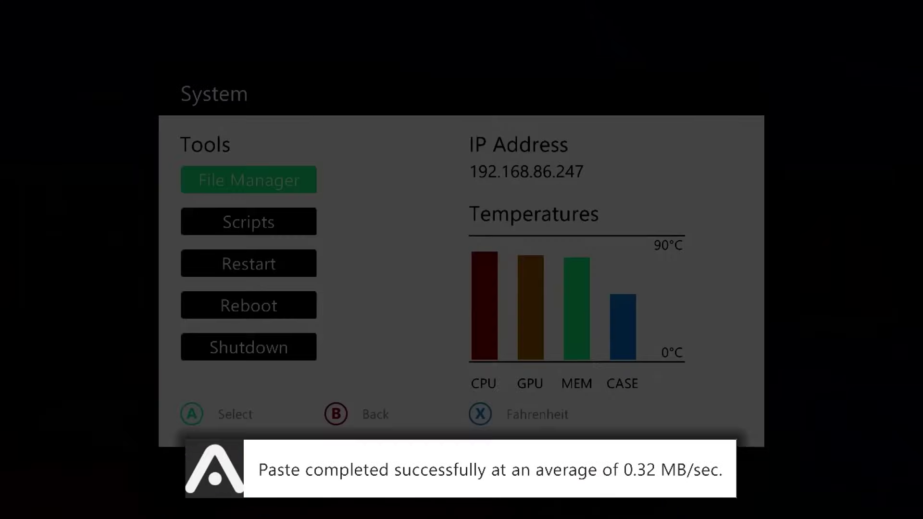
{"action": "key", "text": "Escape"}
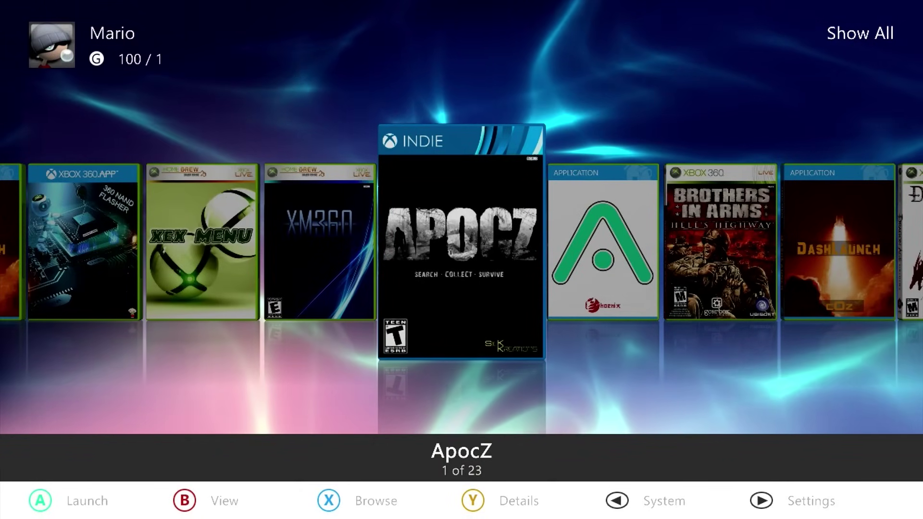
{"action": "key", "text": "Home"}
{"action": "key", "text": "Up"}
{"action": "key", "text": "Return"}
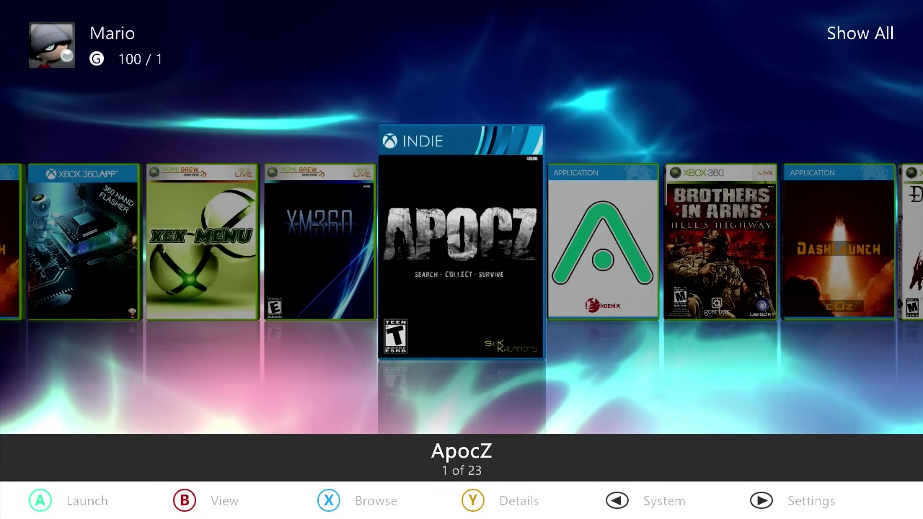
Launch DashLaunch from the game library
{"action": "key", "text": "Right"}
{"action": "key", "text": "Right"}
{"action": "key", "text": "Right"}
{"action": "key", "text": "Return"}
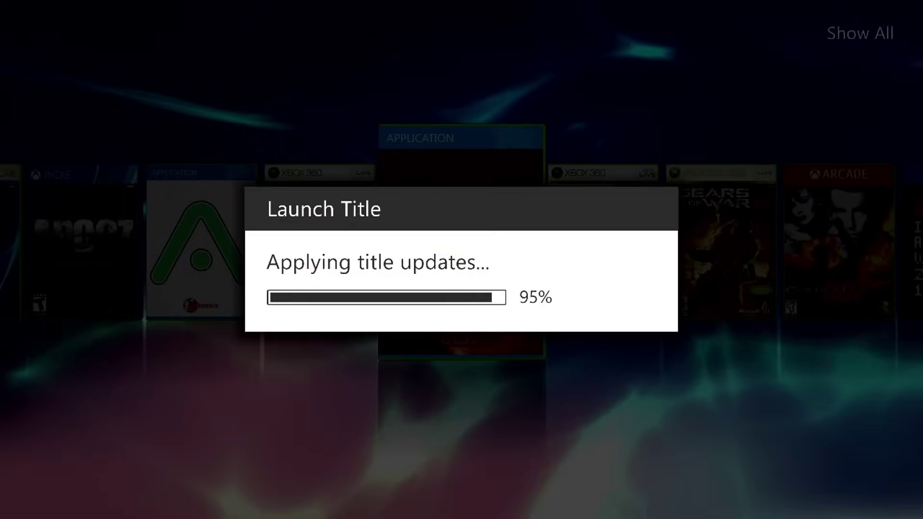
Expand the Plugins section of the current options and examine the paths assigned to the plugin slots
{"action": "key", "text": "Down"}
{"action": "key", "text": "Down"}
{"action": "key", "text": "Down"}
{"action": "key", "text": "Down"}
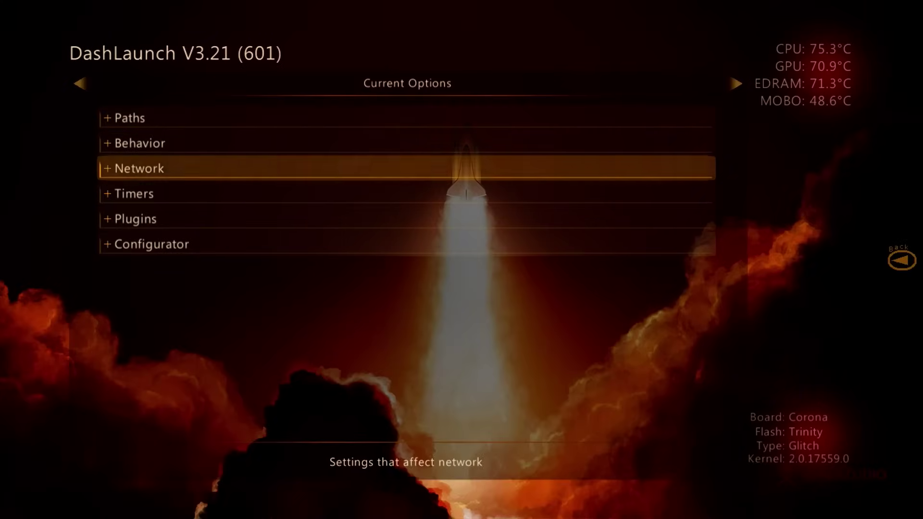
{"action": "key", "text": "Return"}
{"action": "key", "text": "Down"}
{"action": "key", "text": "Down"}
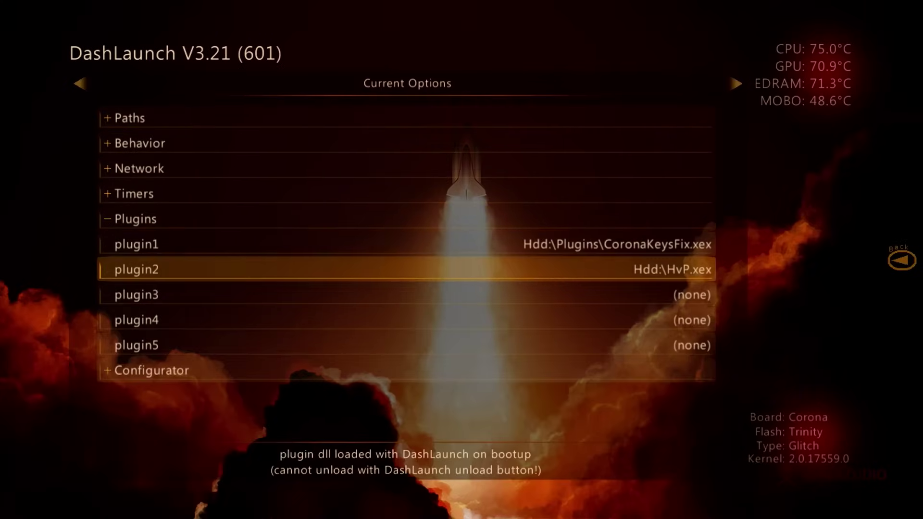
{"action": "key", "text": "Up"}
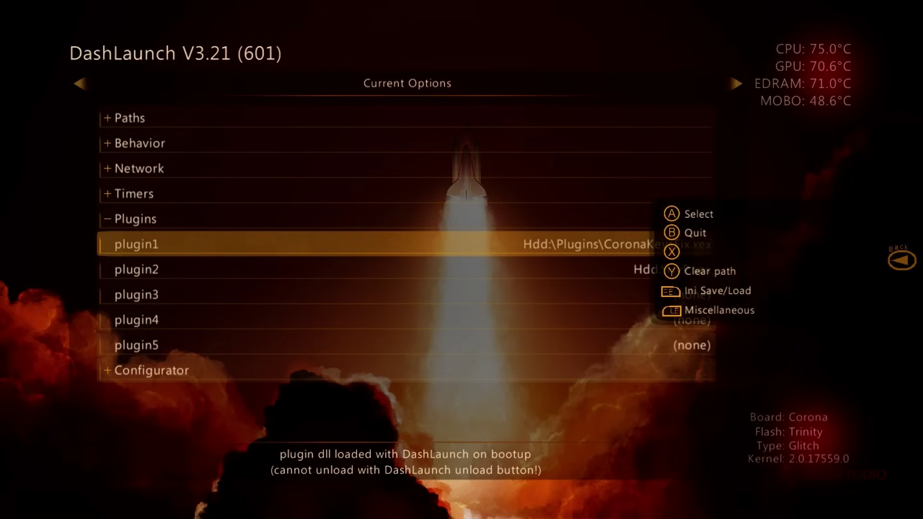
{"action": "key", "text": "Down"}
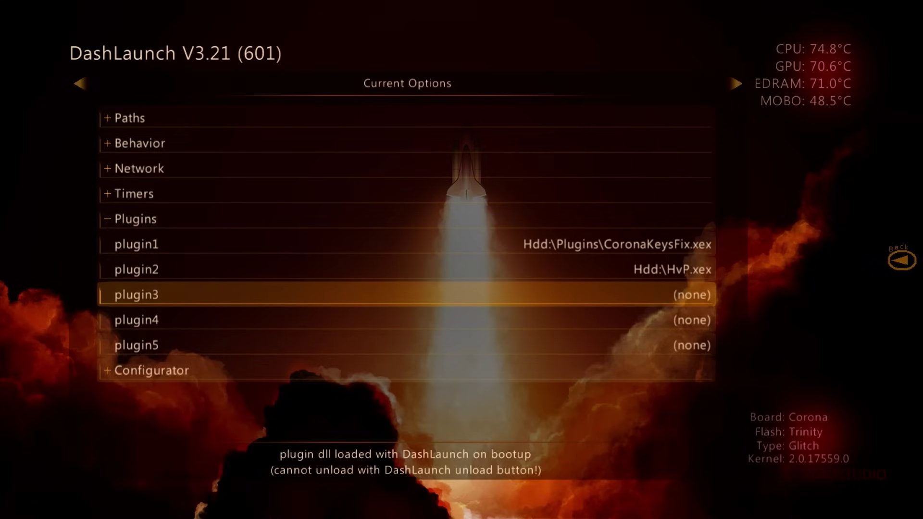